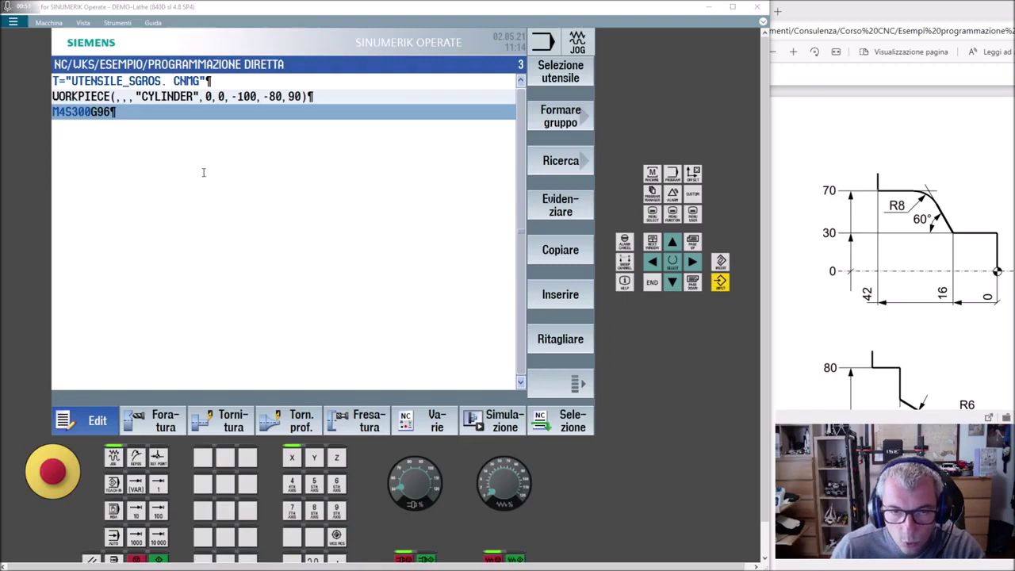
# Add a G00X0Z0 rapid line and an F0.3 feed line after the spindle line.
pyautogui.click(121, 114)
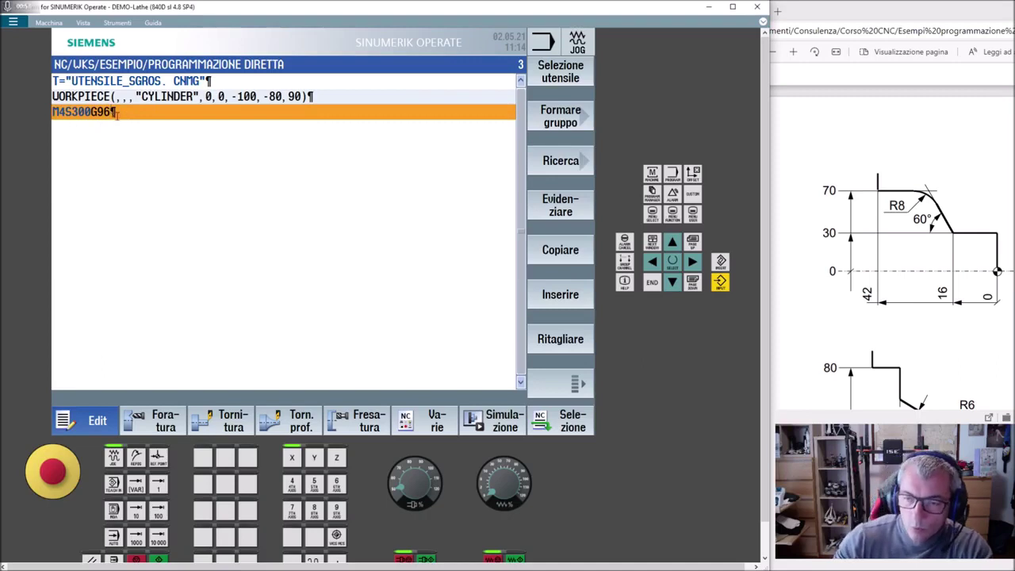
pyautogui.press('Return')
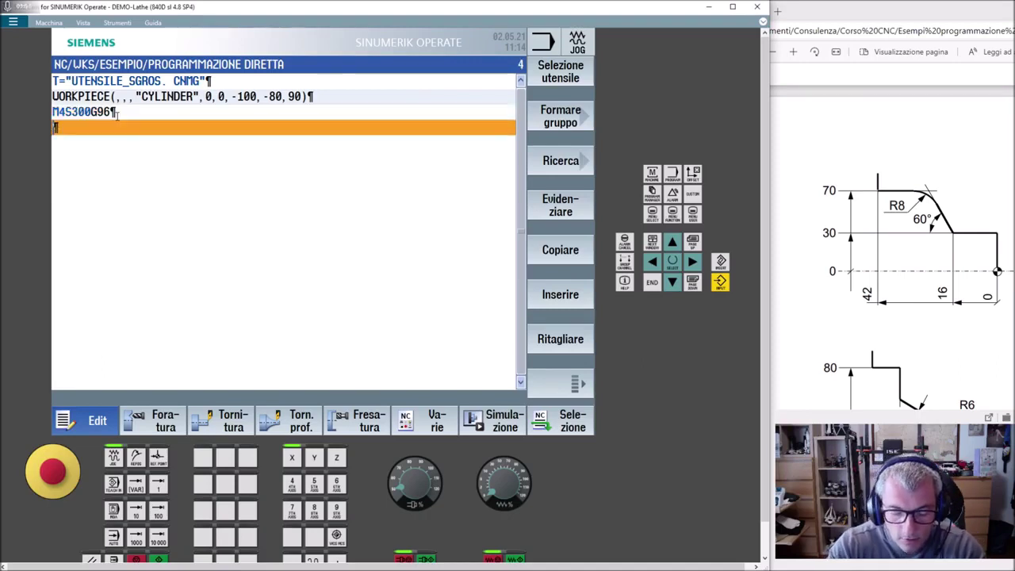
pyautogui.write('G00X')
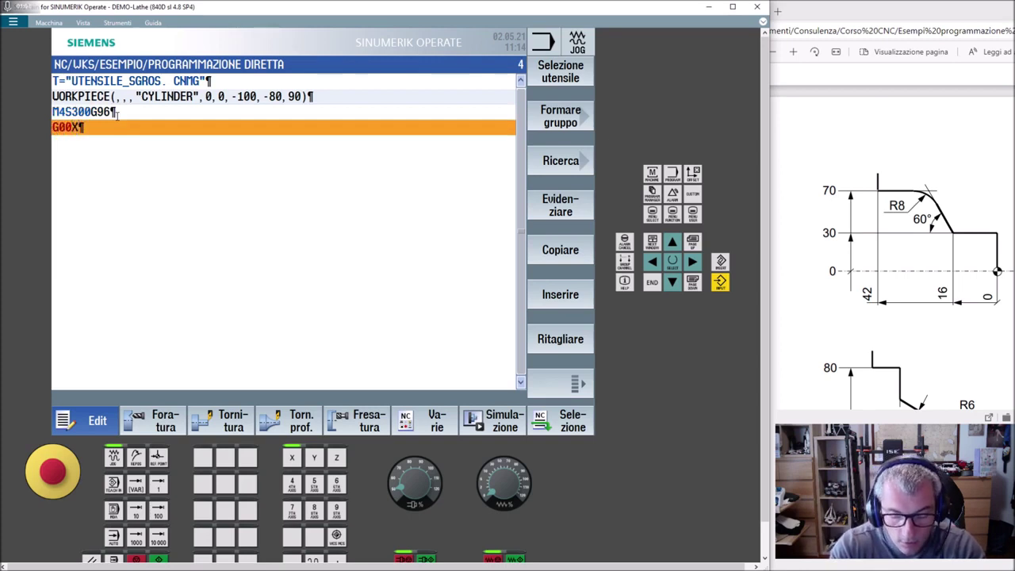
pyautogui.write('0Z0')
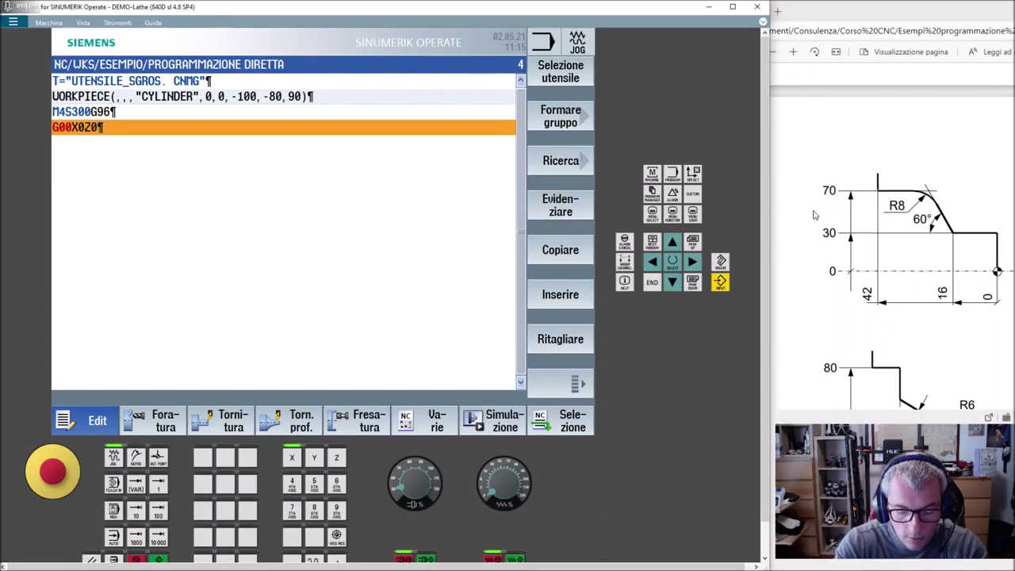
pyautogui.write('F0')
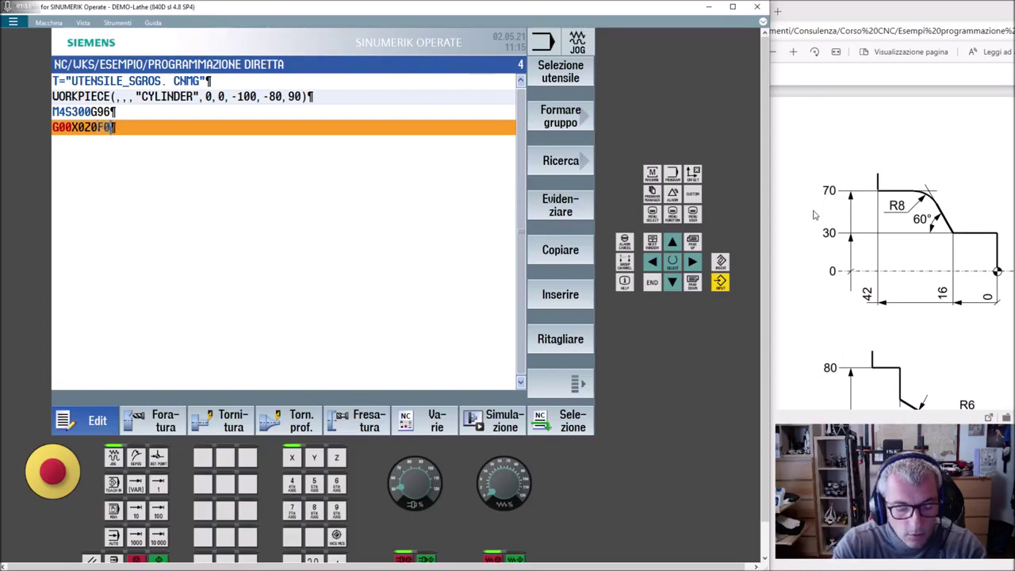
pyautogui.write('.3')
pyautogui.press('Left')
pyautogui.press('Left')
pyautogui.press('Left')
pyautogui.press('Left')
pyautogui.press('Return')
pyautogui.press('End')
pyautogui.press('Return')
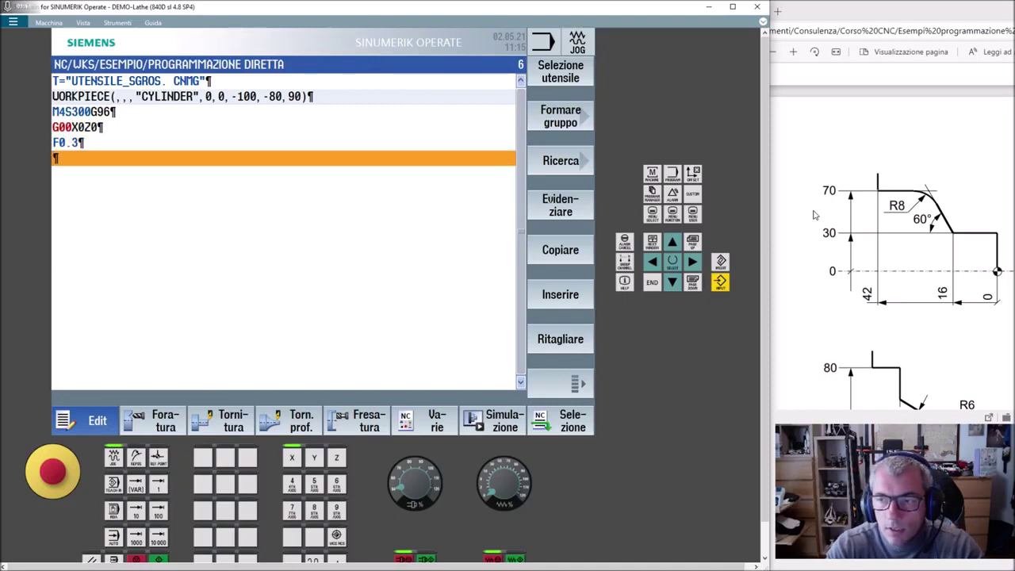
# Add the G1X30 and Z-16 feed moves on separate lines.
pyautogui.write('G1X')
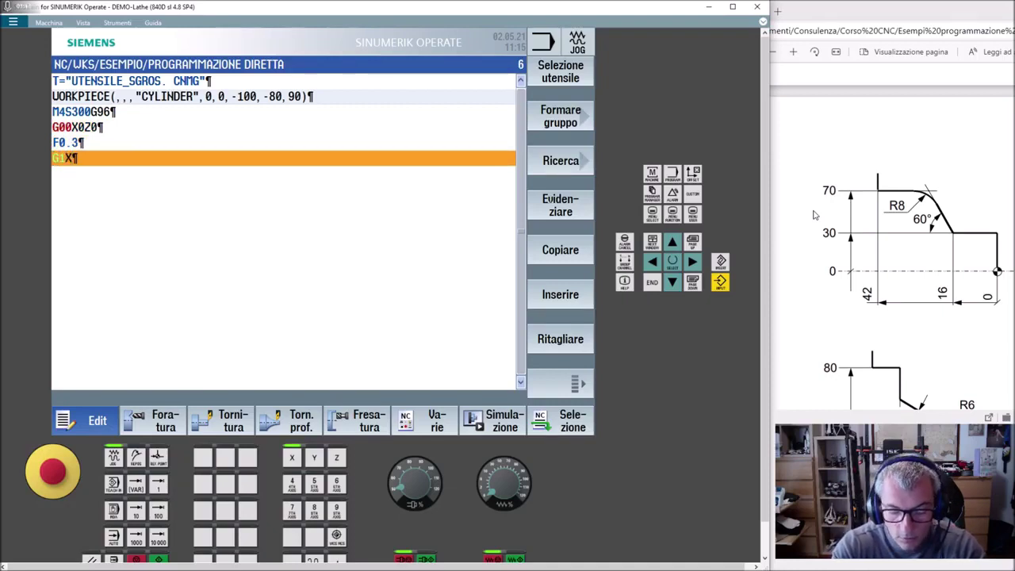
pyautogui.write('30')
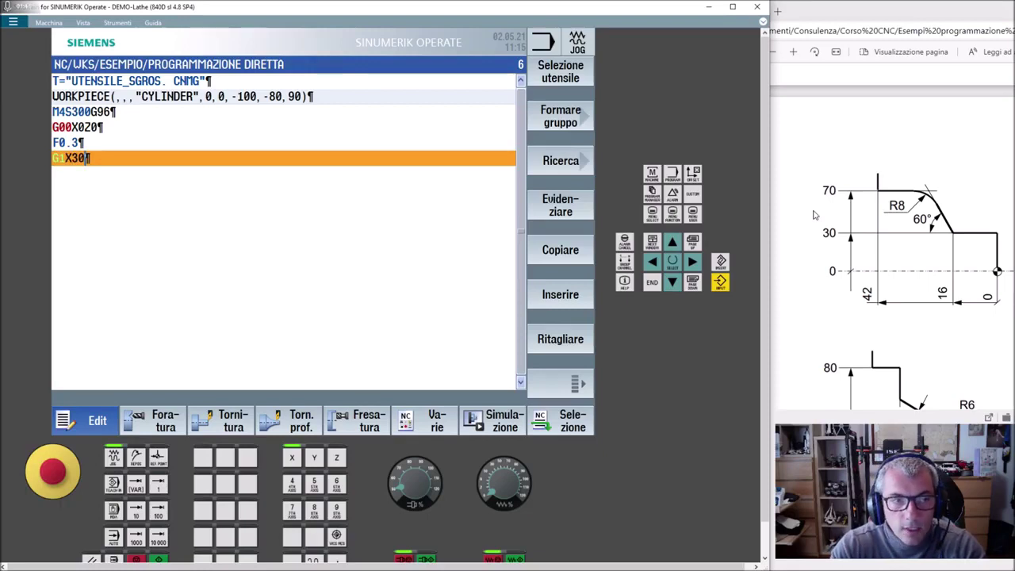
pyautogui.press('Return')
pyautogui.write('Z')
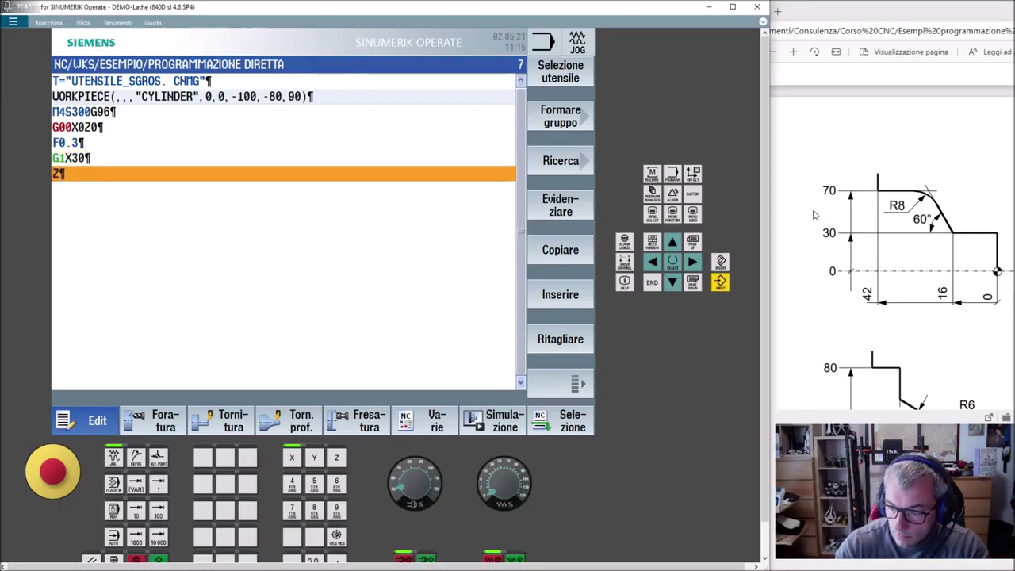
pyautogui.write('-16')
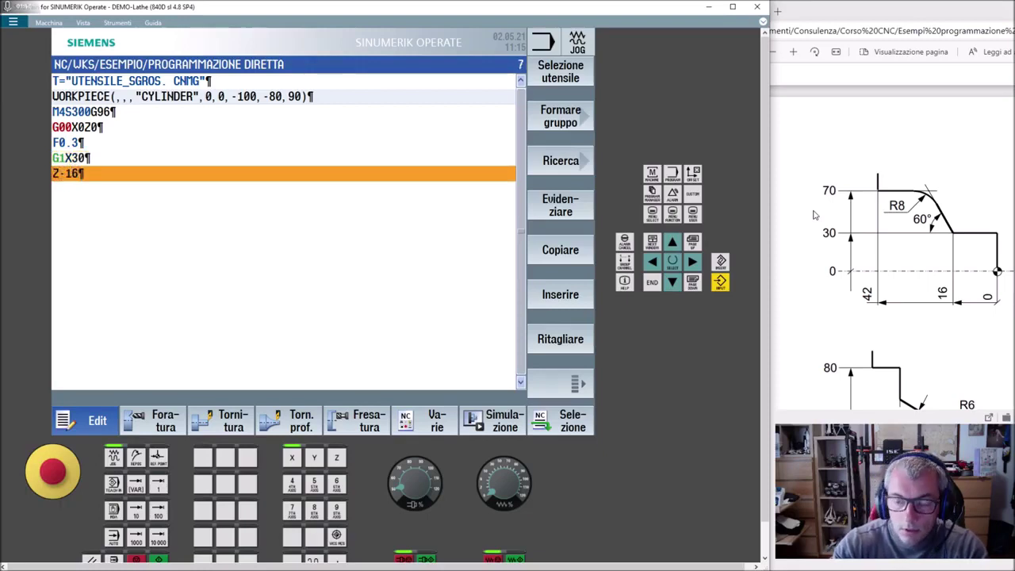
pyautogui.press('Return')
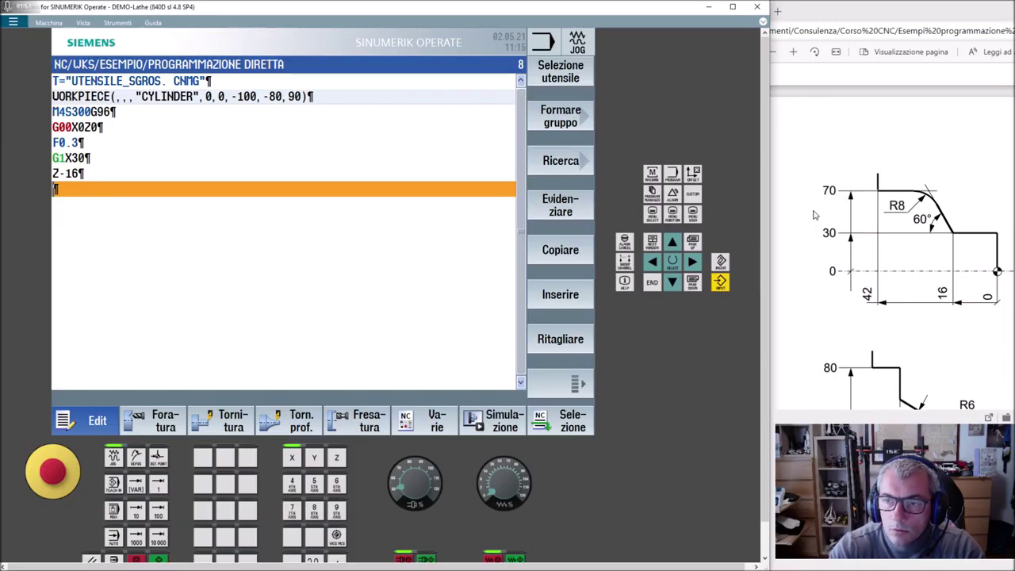
# Add the ANG=120RND=8 and ANG=180X70Z-42 contour lines.
pyautogui.write('ANG')
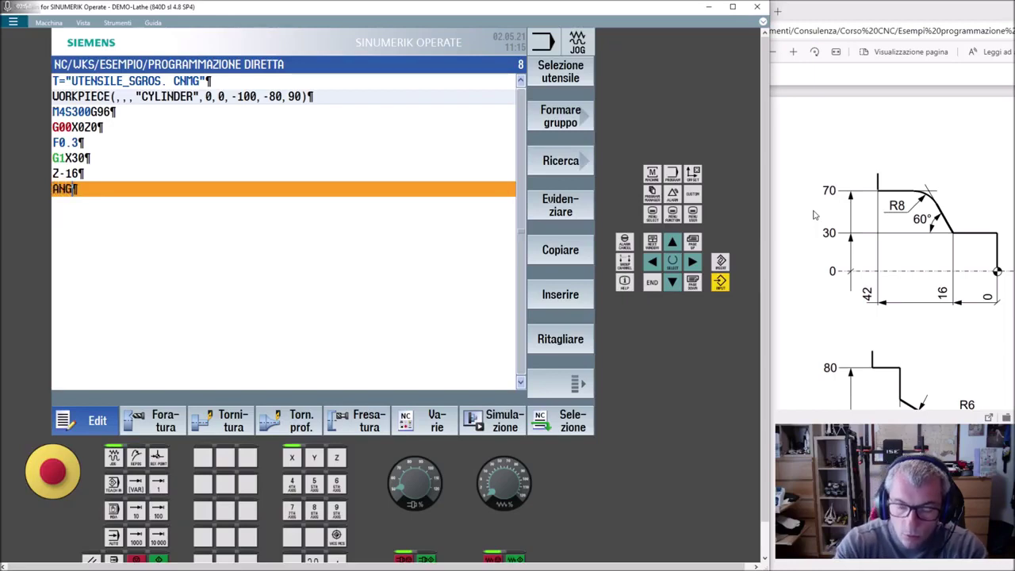
pyautogui.write('=120')
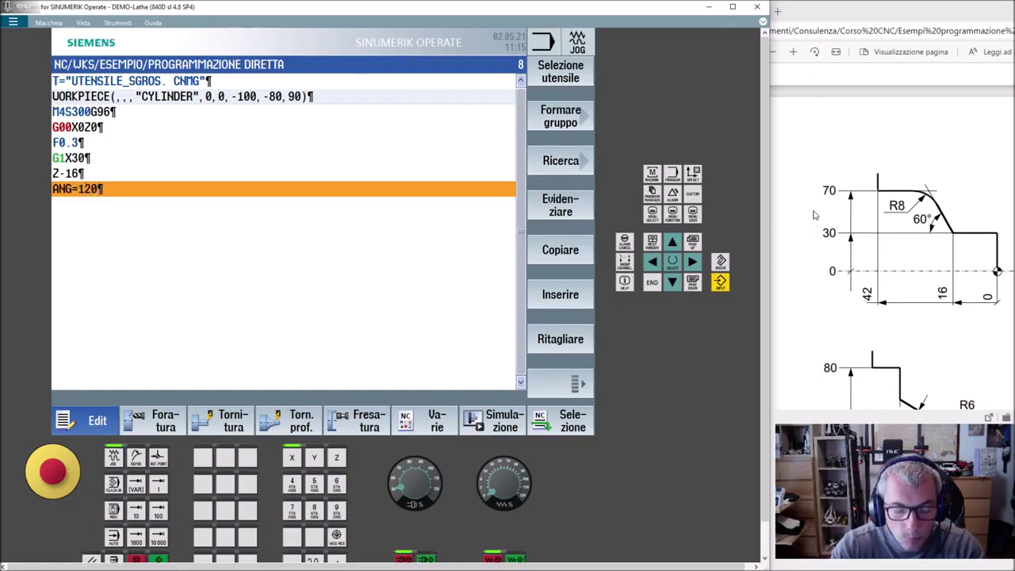
pyautogui.write('RND')
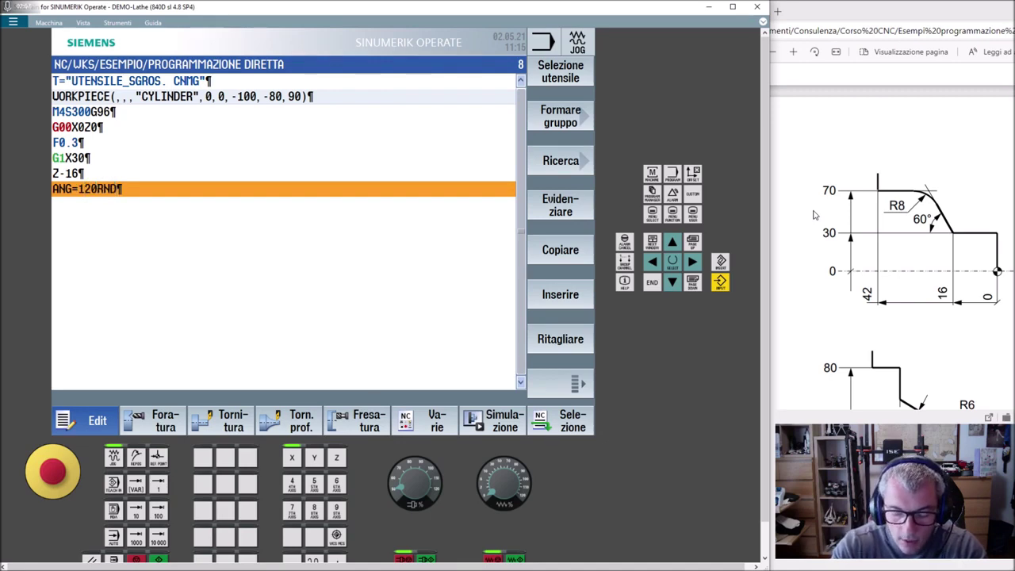
pyautogui.write('=')
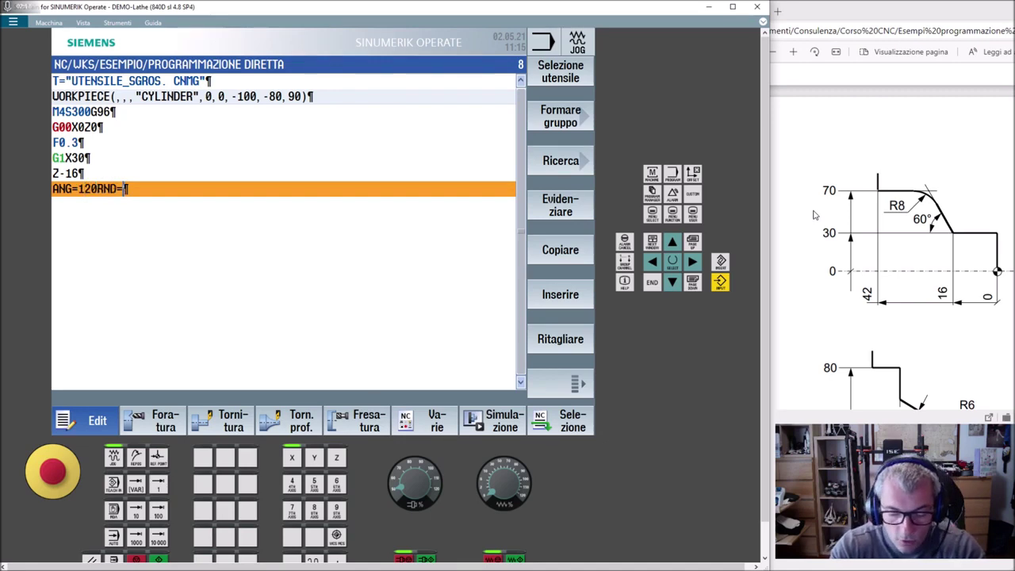
pyautogui.write('8')
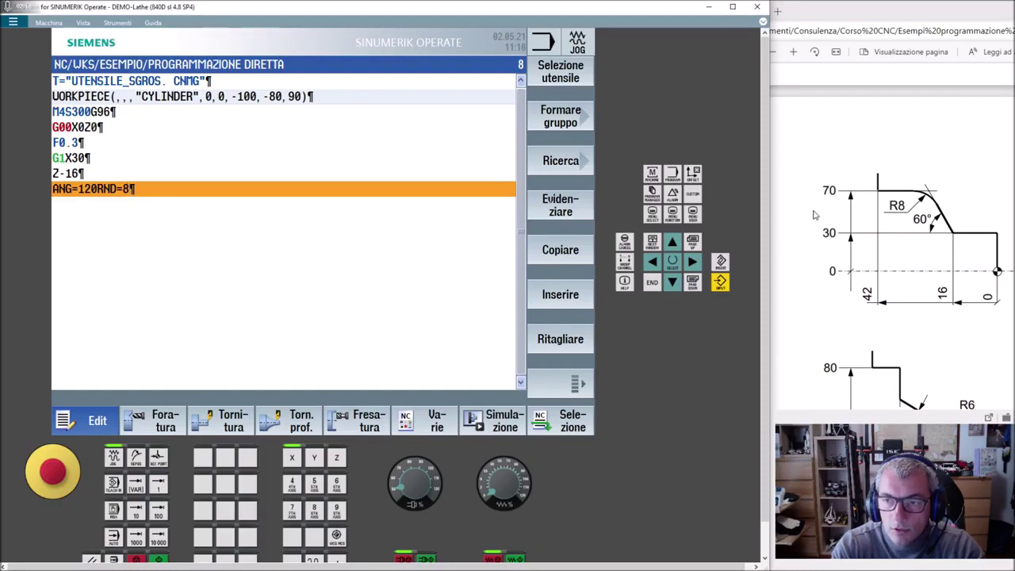
pyautogui.press('Return')
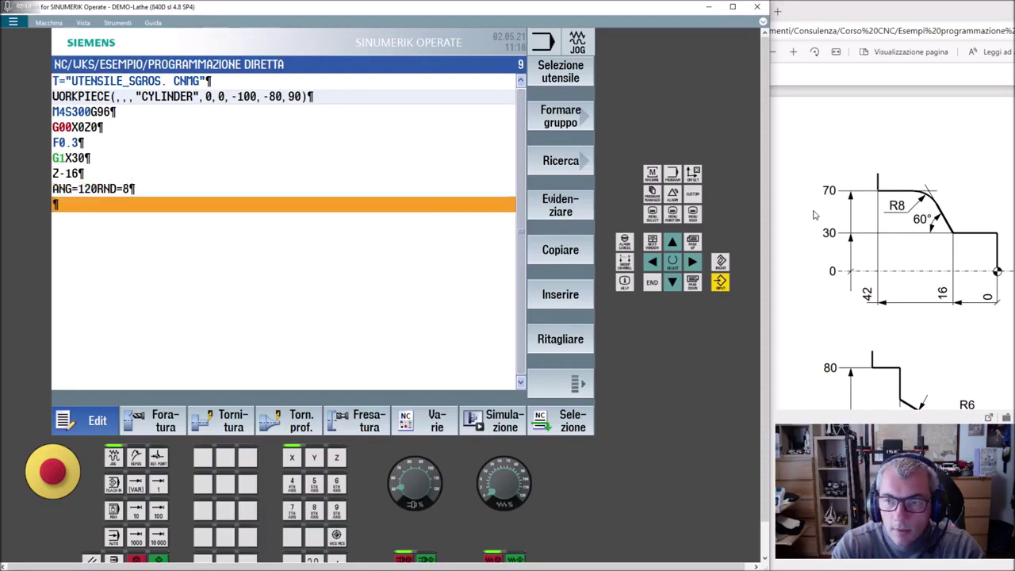
pyautogui.write('A')
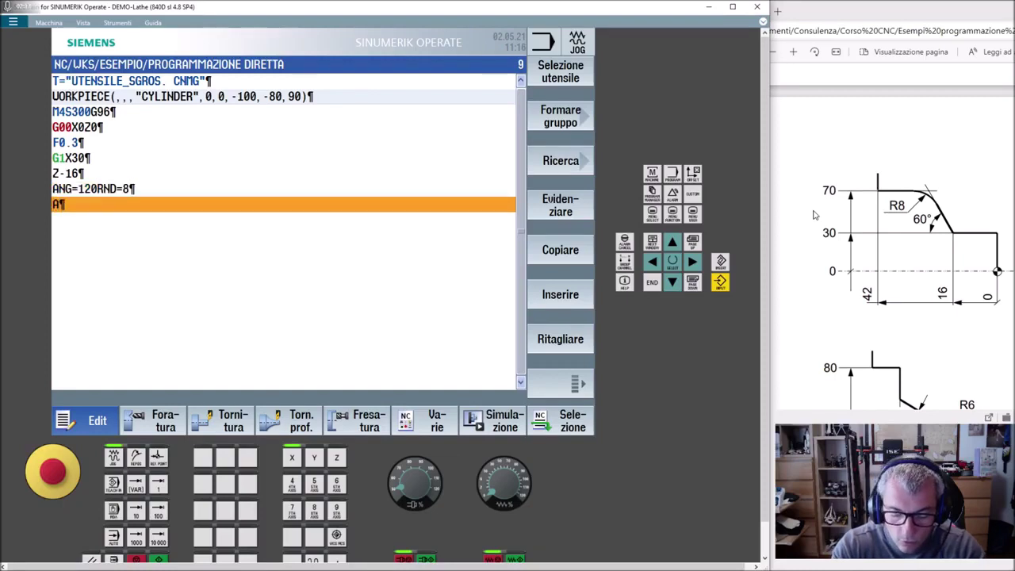
pyautogui.write('NG=180')
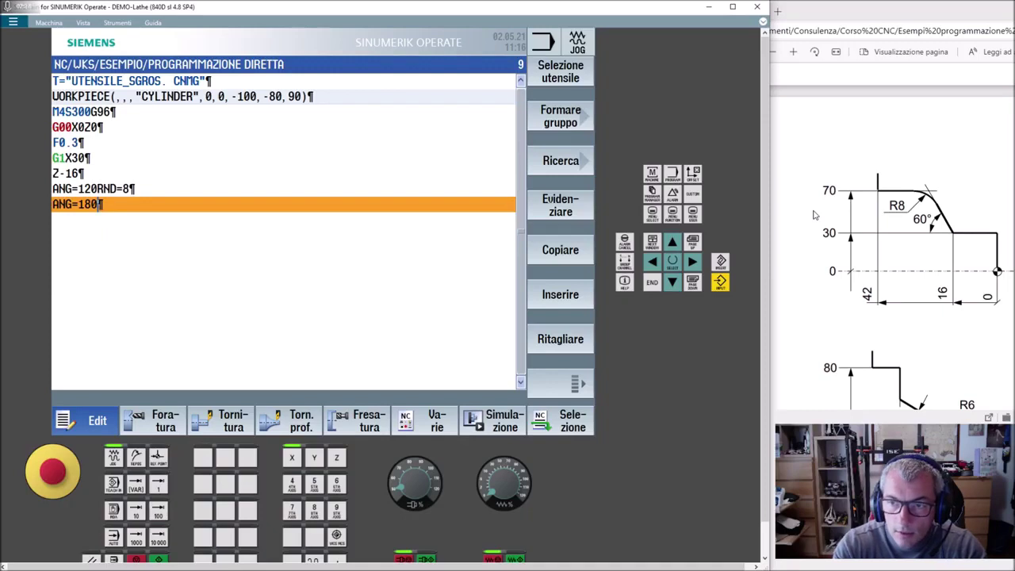
pyautogui.write('X')
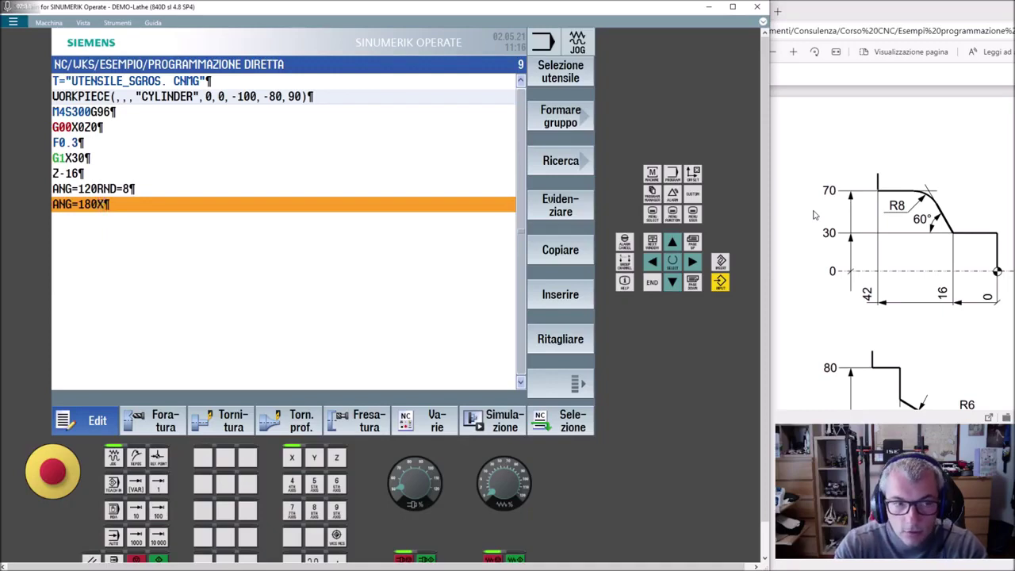
pyautogui.write('70Z-42')
pyautogui.press('Return')
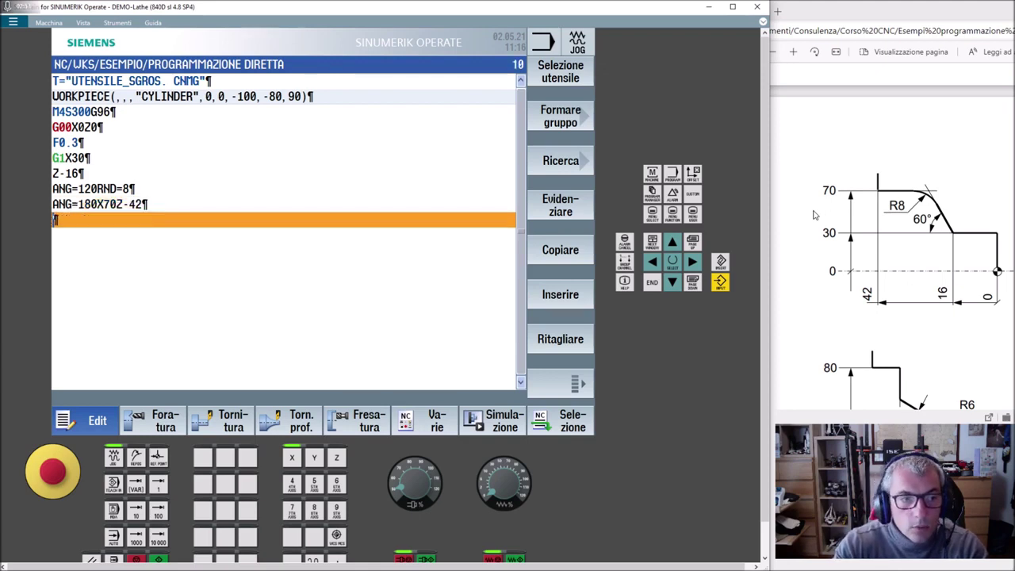
# Finish the program with a G0X200Z300 retract and M30.
pyautogui.write('G')
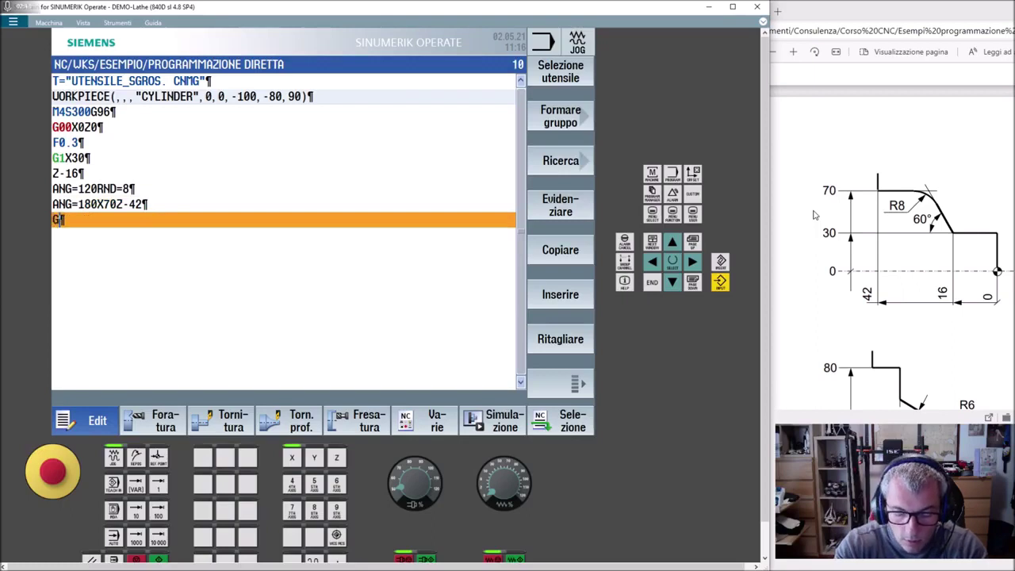
pyautogui.write('0X200Z300')
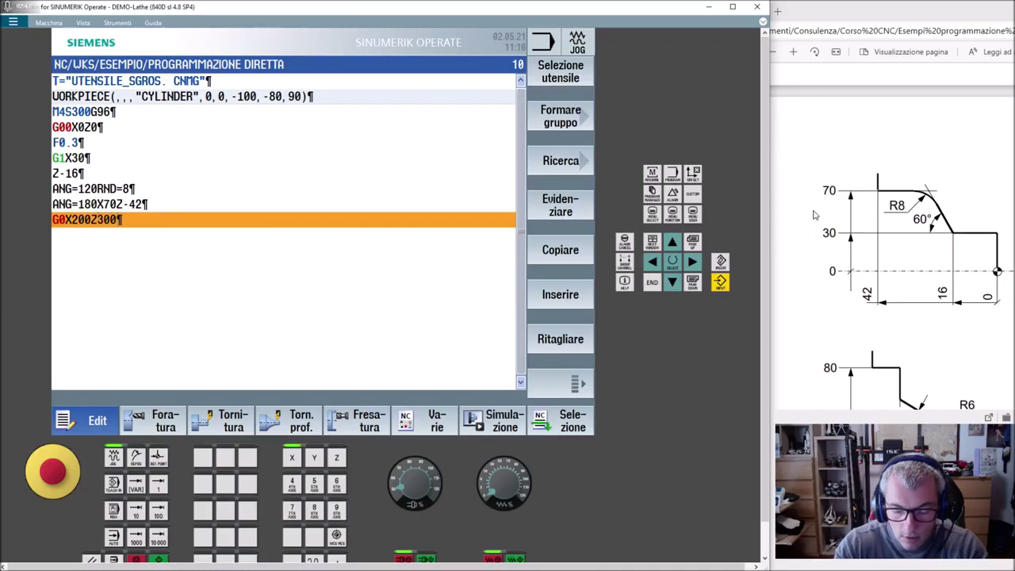
pyautogui.press('Return')
pyautogui.write('M30¶')
pyautogui.press('Return')
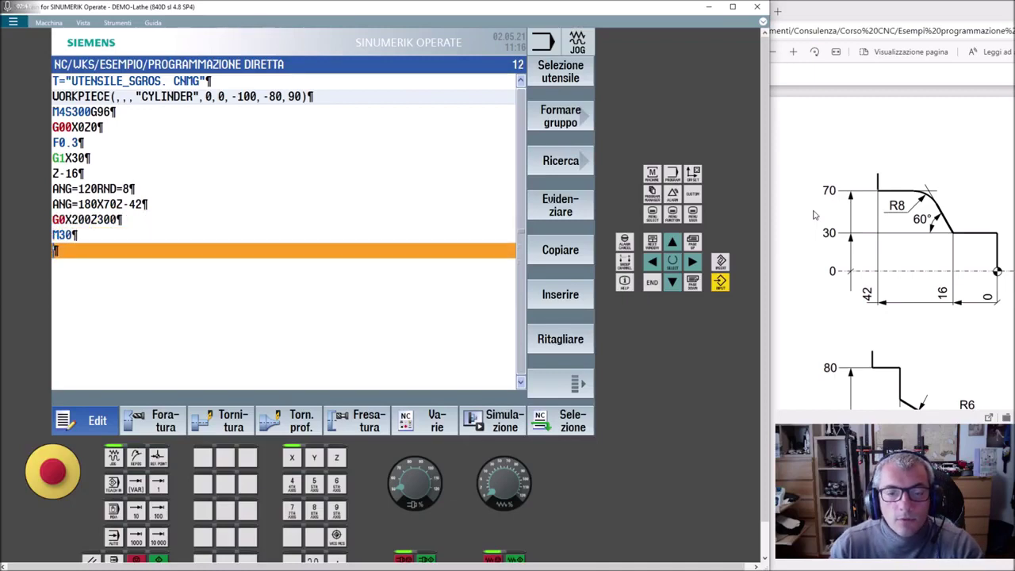
# Simulate the program, check the 3D view, then rerun it in the side view to M30.
pyautogui.click(501, 426)
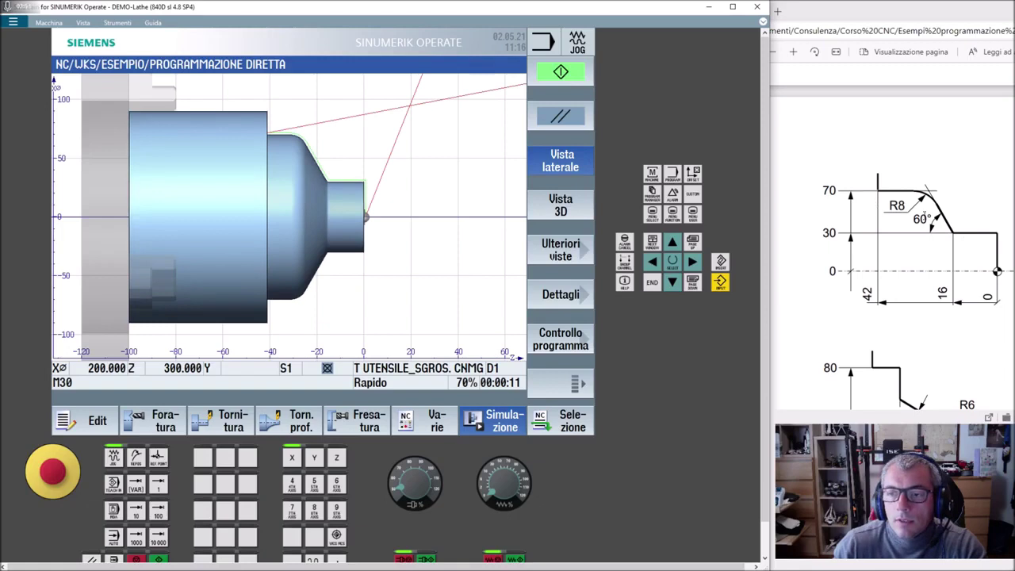
pyautogui.click(572, 214)
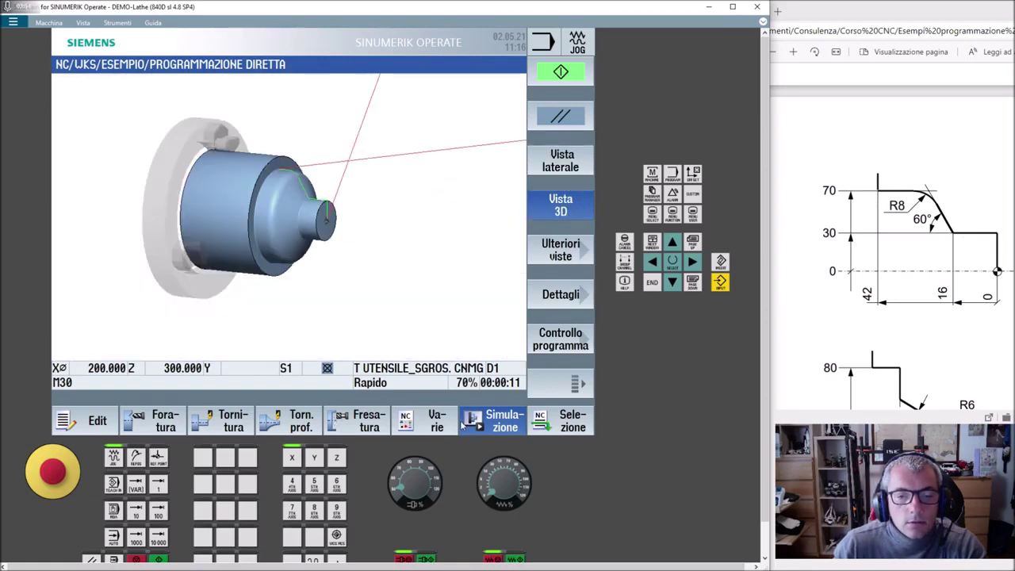
pyautogui.click(492, 424)
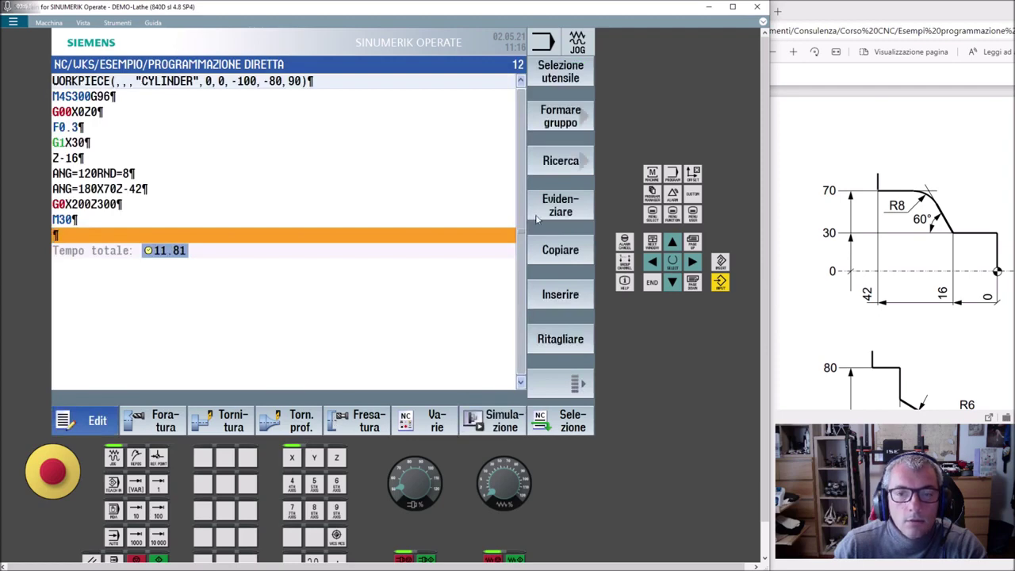
pyautogui.click(506, 420)
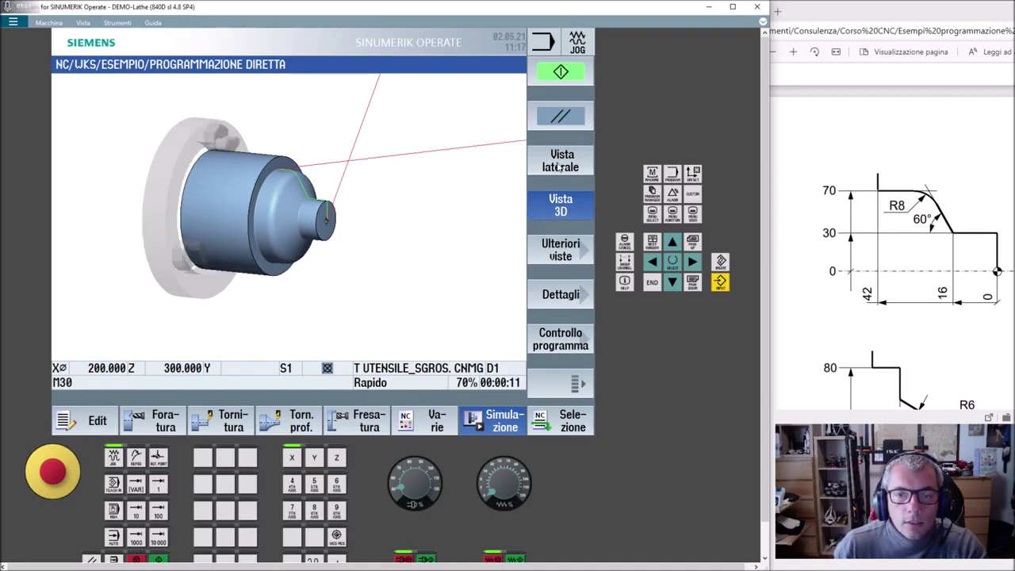
pyautogui.click(560, 167)
pyautogui.scroll(-2, 858, 252)
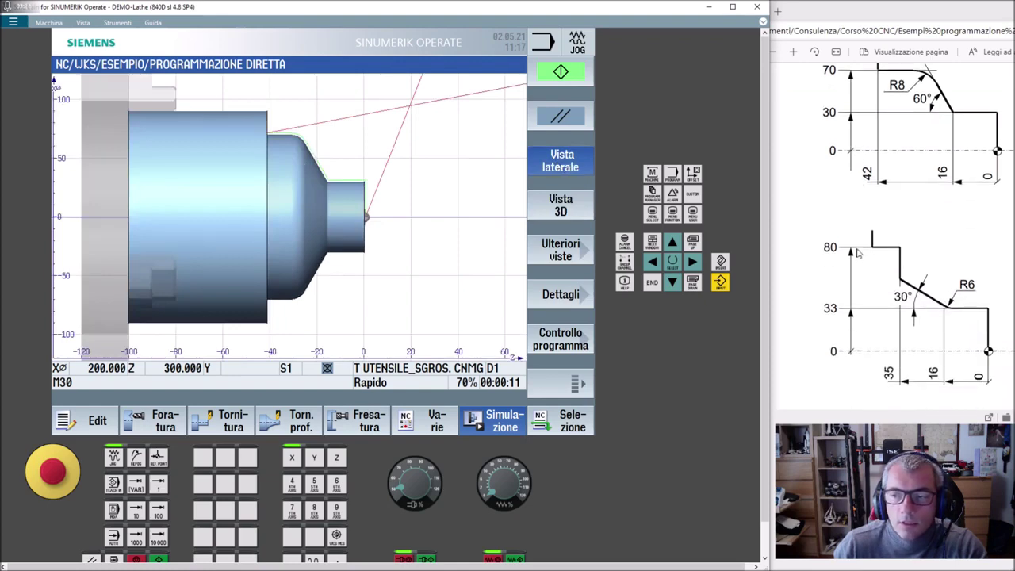
pyautogui.scroll(-3, 858, 252)
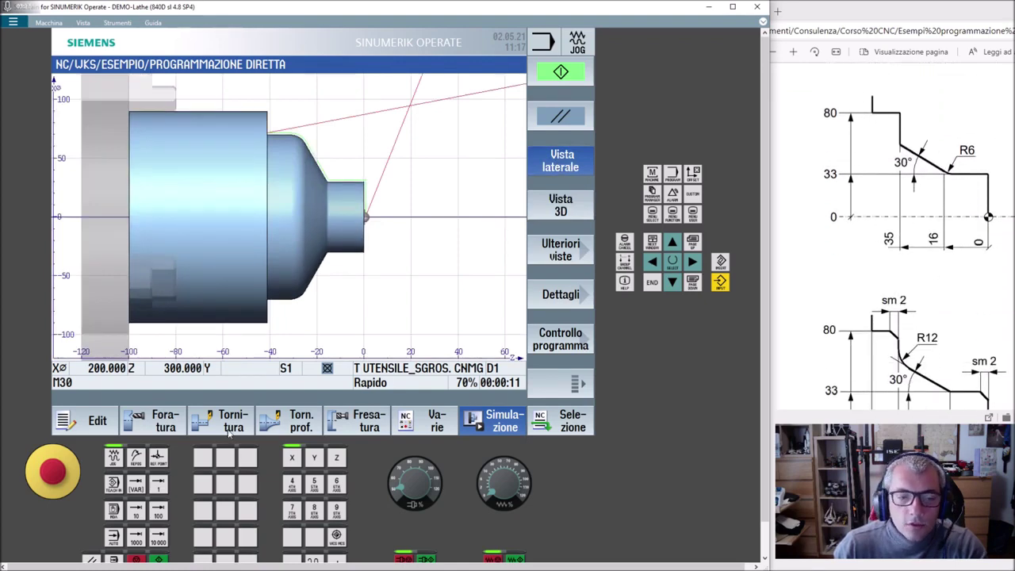
# Mark the old contour from G1X30 through M30 and cut it out.
pyautogui.click(109, 420)
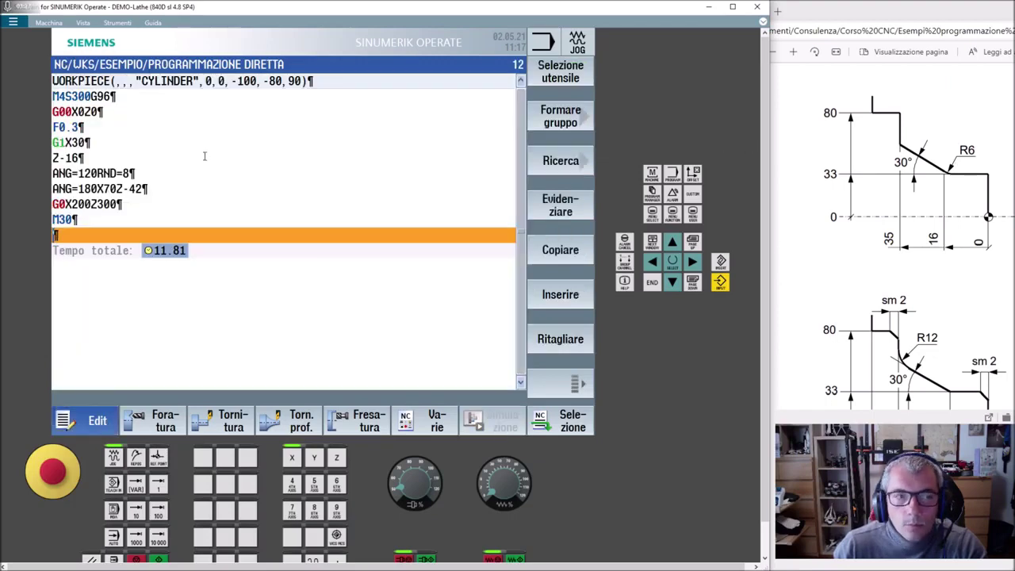
pyautogui.click(64, 159)
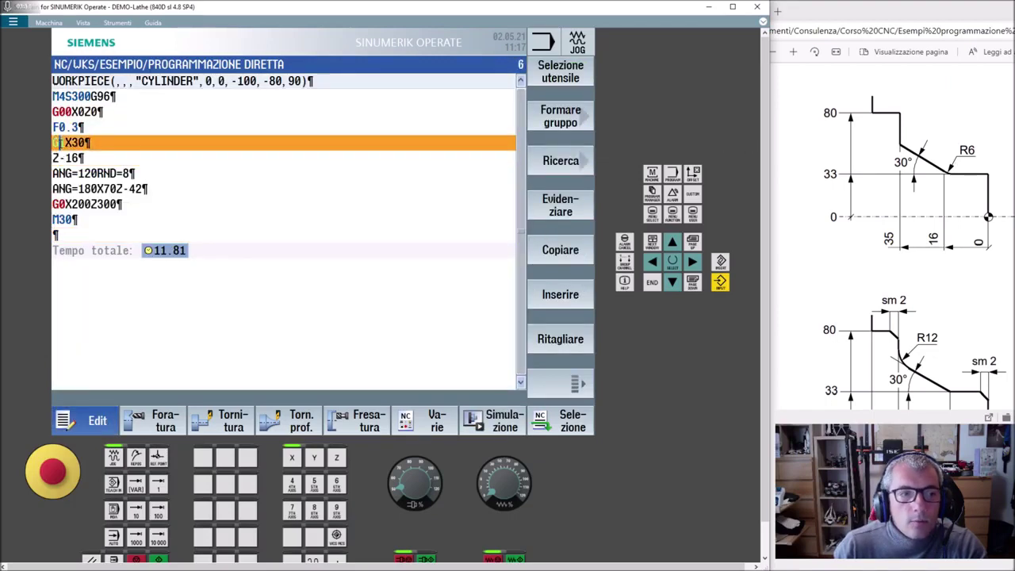
pyautogui.doubleClick(59, 143)
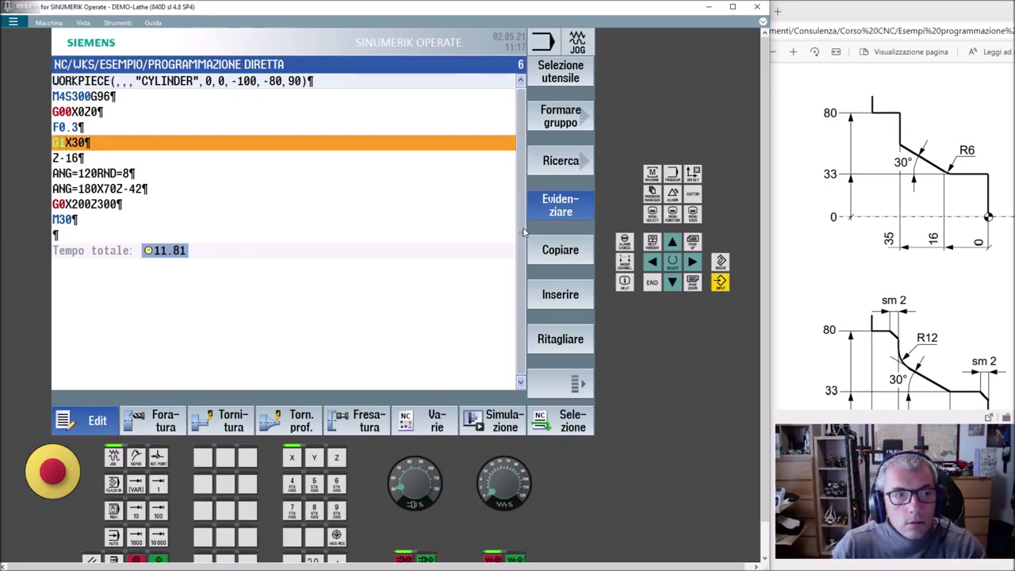
pyautogui.press('Down')
pyautogui.press('Down')
pyautogui.press('Down')
pyautogui.press('Down')
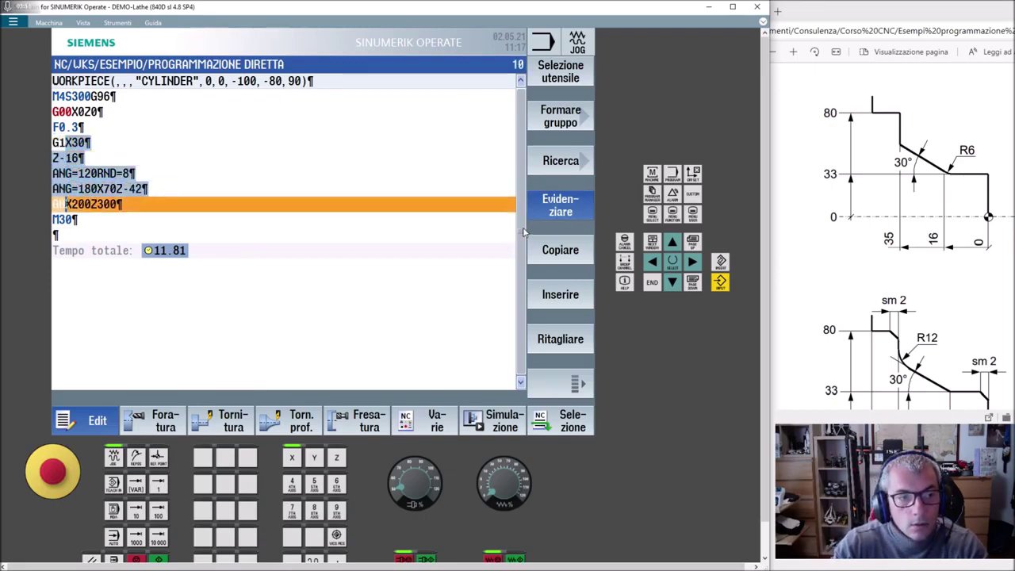
pyautogui.press('Down')
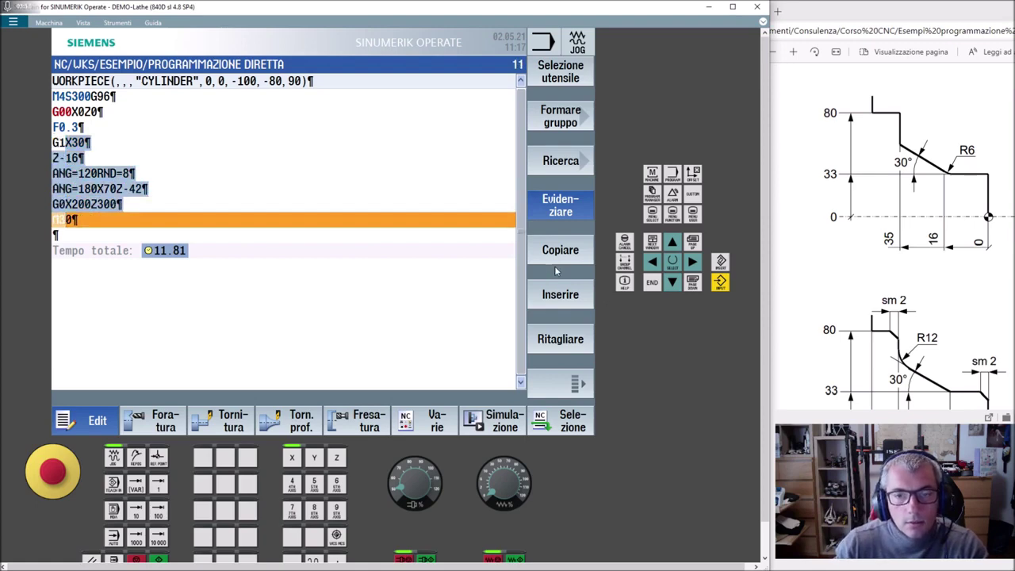
pyautogui.press('Down')
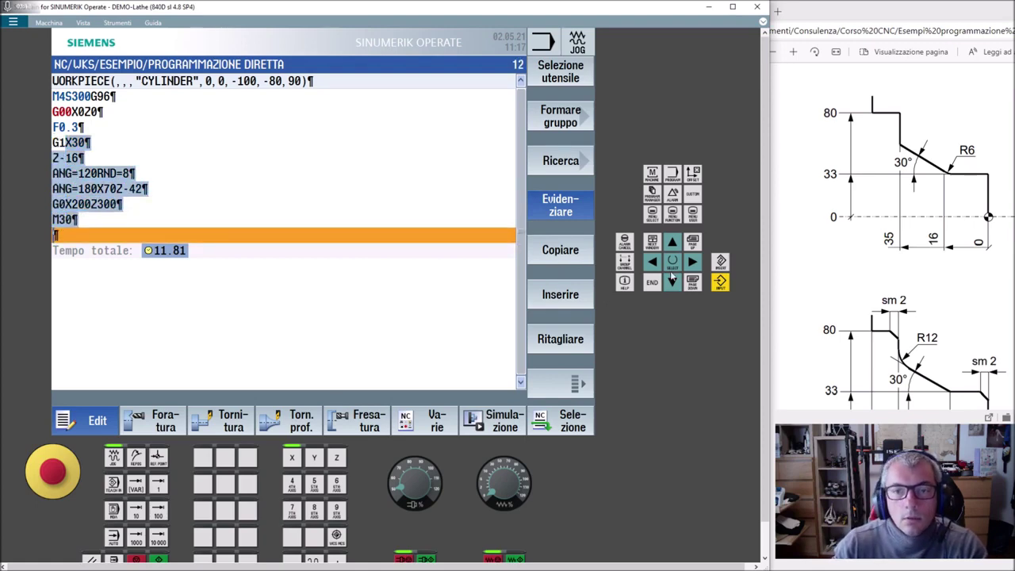
pyautogui.click(573, 383)
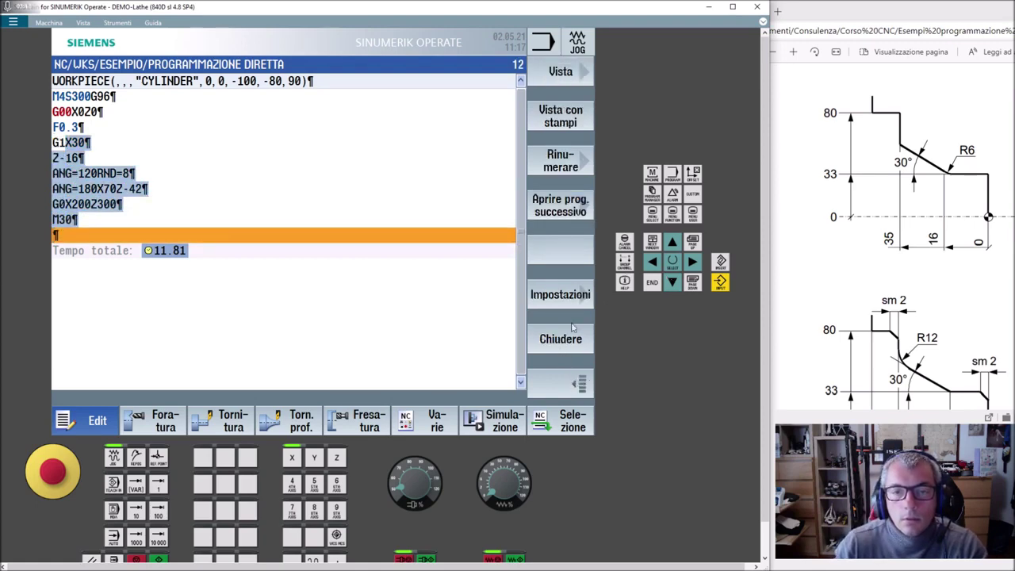
pyautogui.click(581, 387)
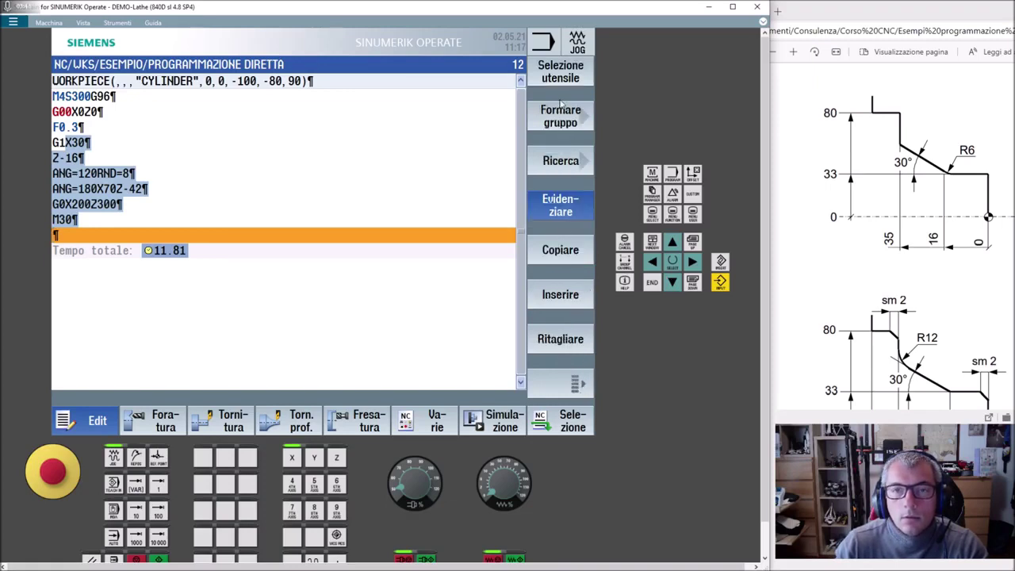
pyautogui.click(567, 335)
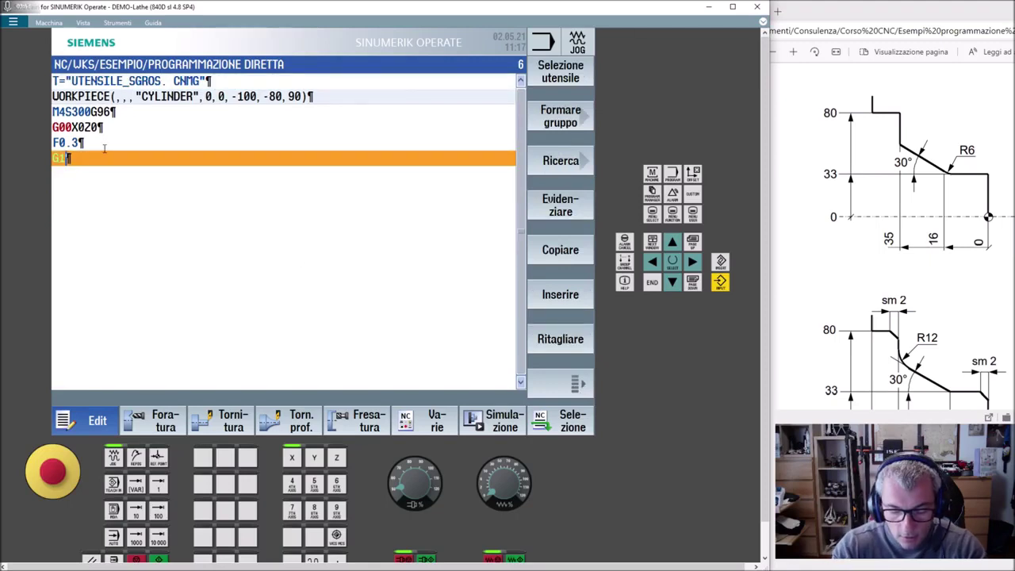
# Enter the new contour lines G1X33, Z-16RND=6 and ANG=150Z-35.
pyautogui.write('X0')
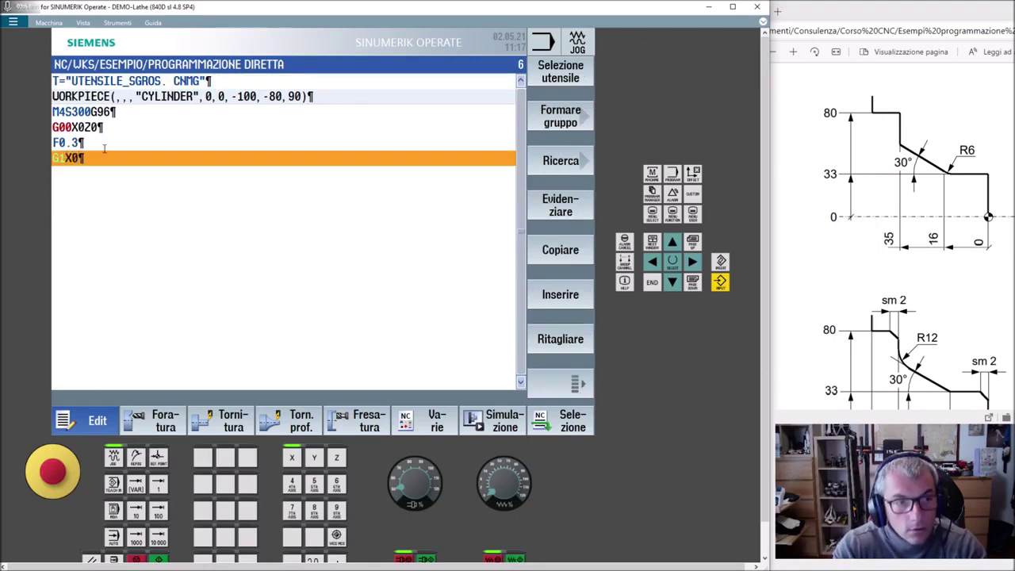
pyautogui.press('BackSpace')
pyautogui.press('BackSpace')
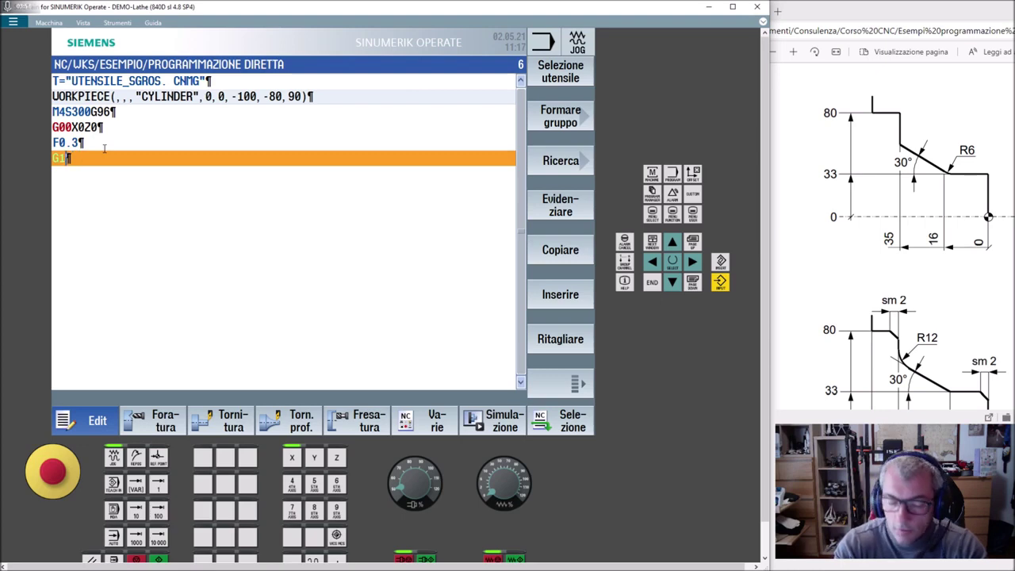
pyautogui.write('X33')
pyautogui.press('Return')
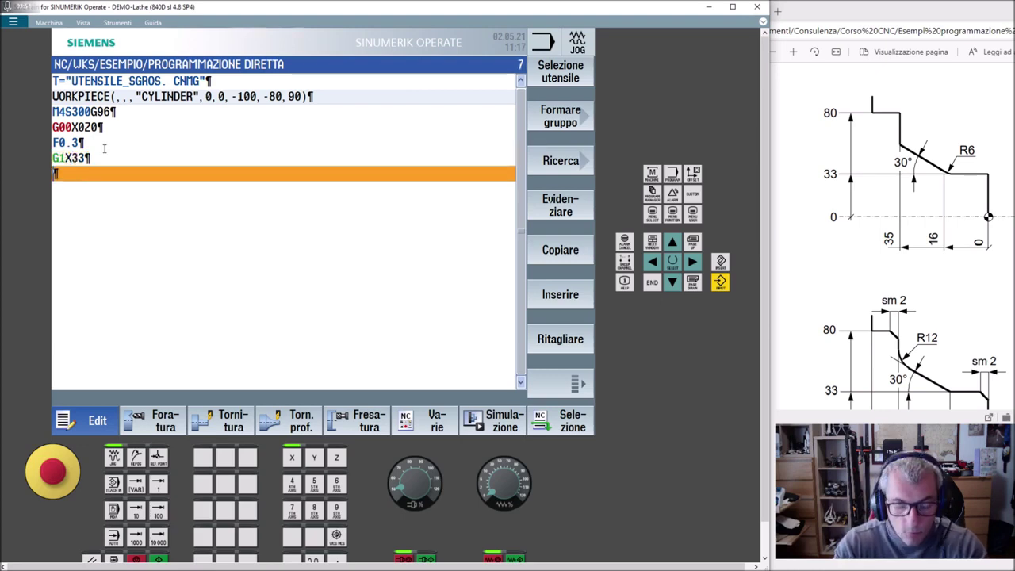
pyautogui.write('Z-16')
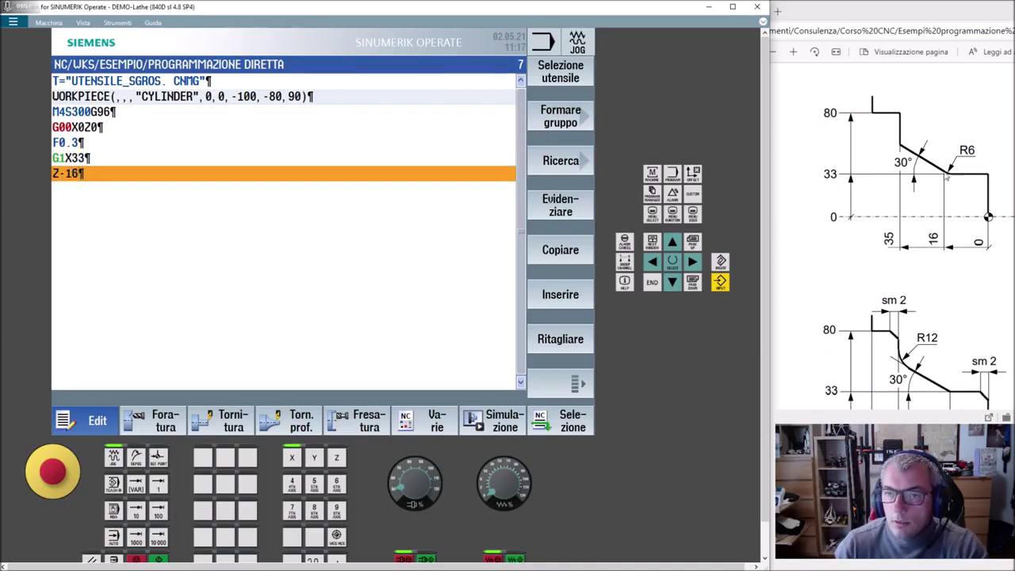
pyautogui.write('RND=')
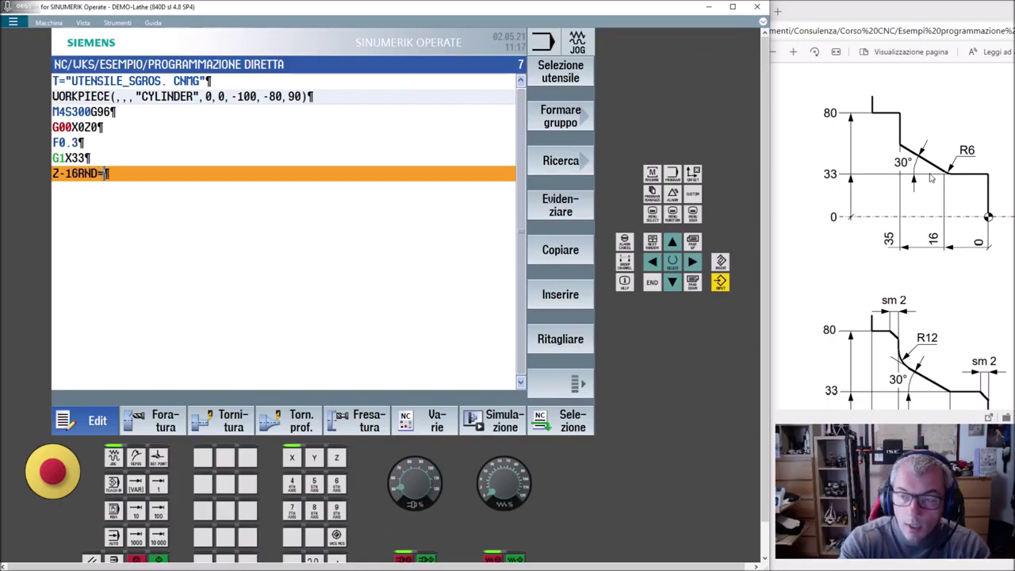
pyautogui.write('6')
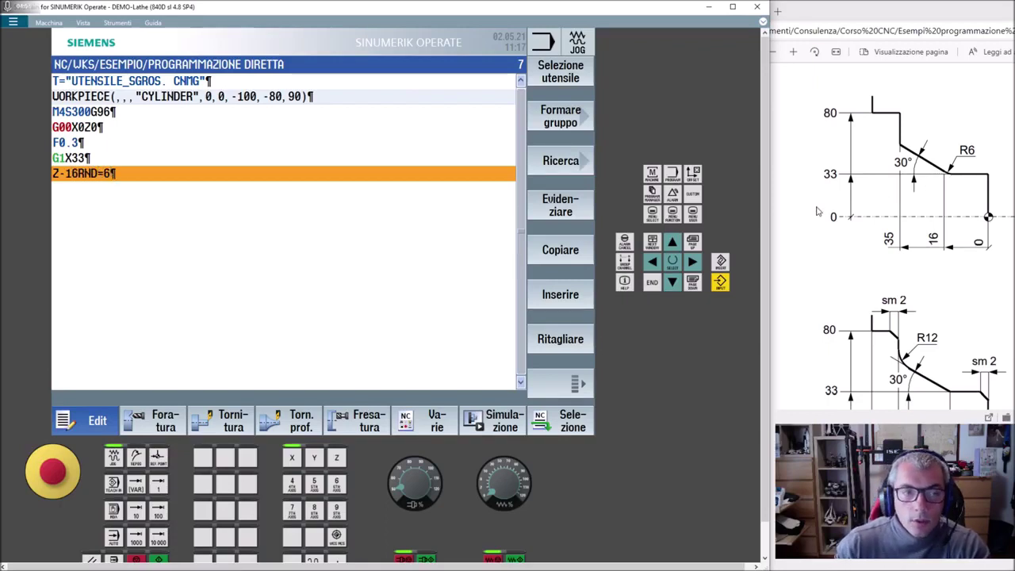
pyautogui.press('Return')
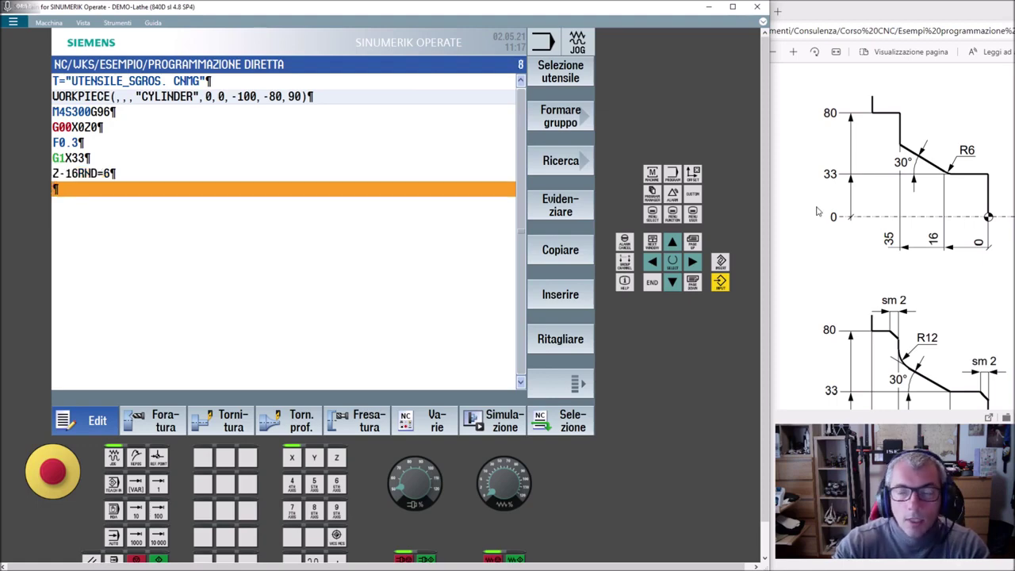
pyautogui.write('ANG')
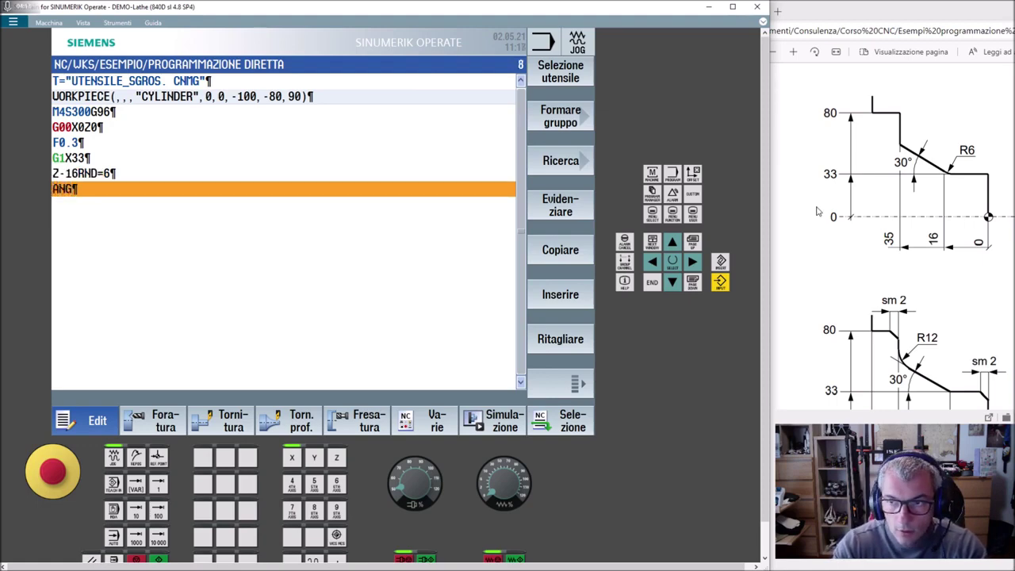
pyautogui.write('=150')
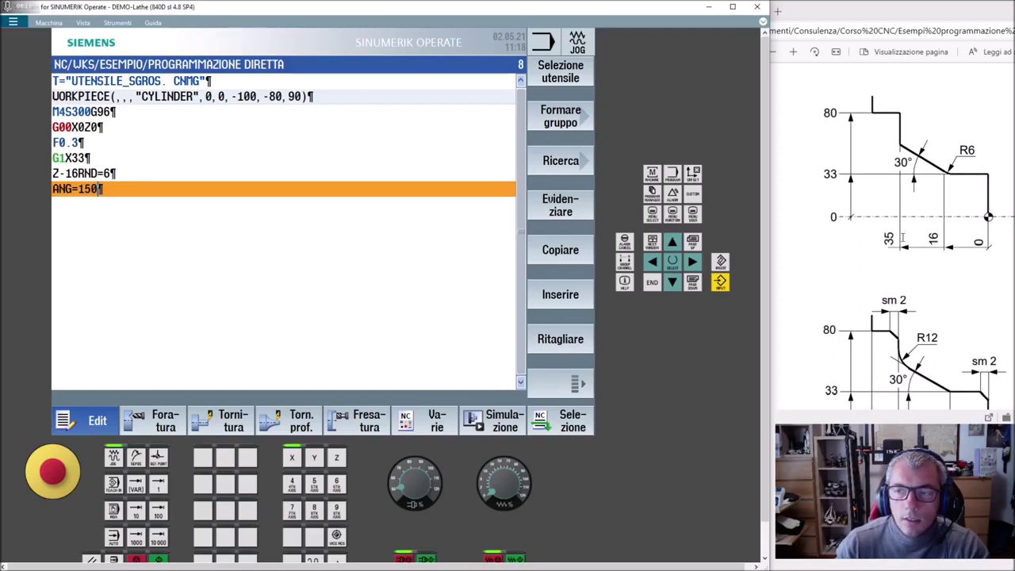
pyautogui.write('Z-35')
pyautogui.press('Return')
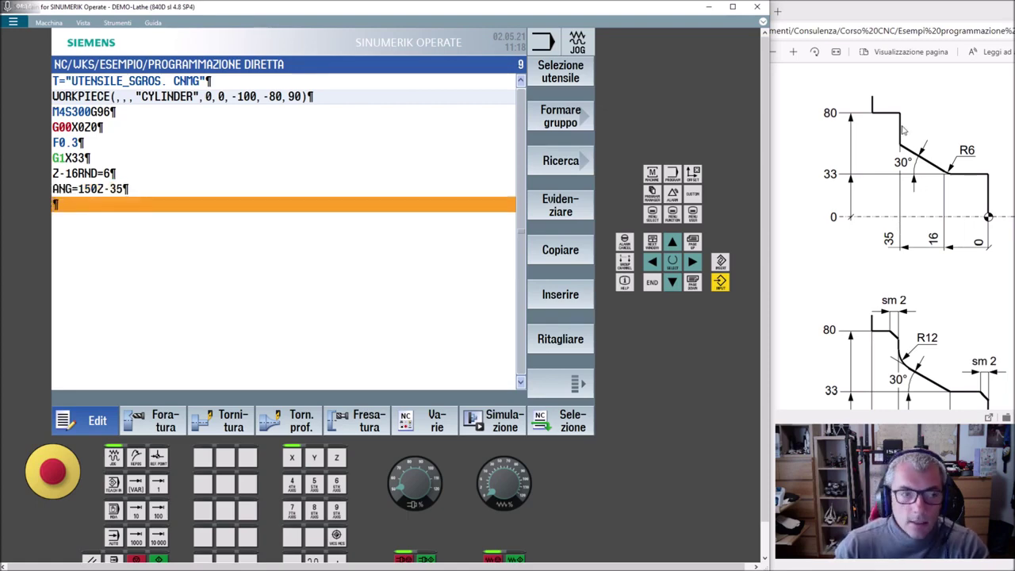
# Add X80, Z-50, the G0X200Z200 retract and M30.
pyautogui.write('X')
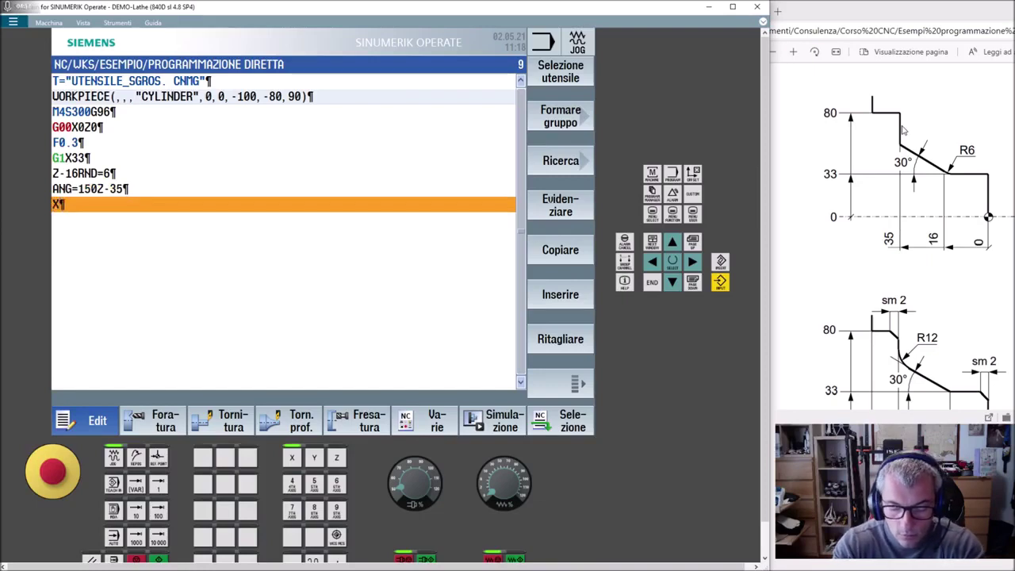
pyautogui.write('80')
pyautogui.press('Return')
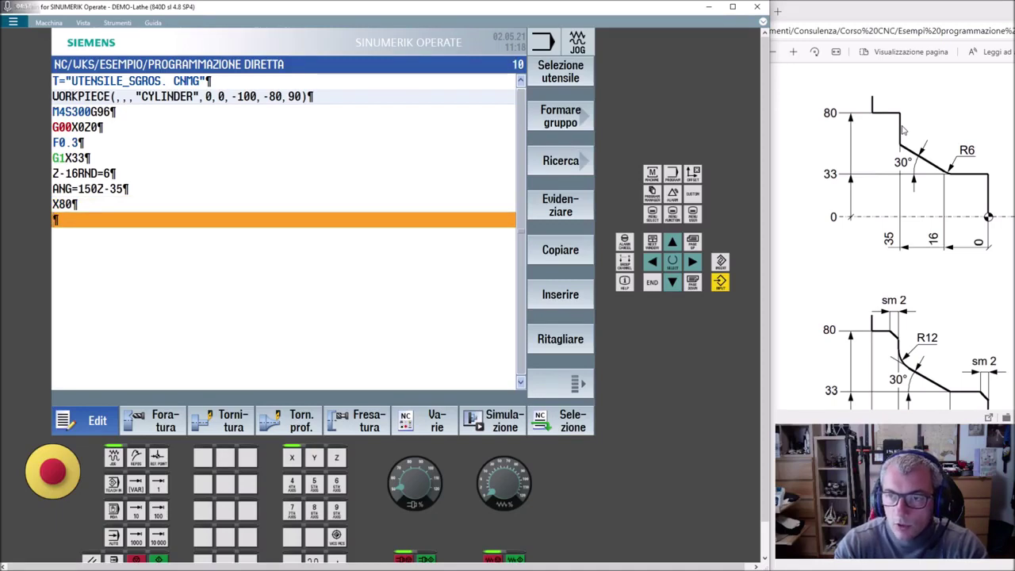
pyautogui.write('Z')
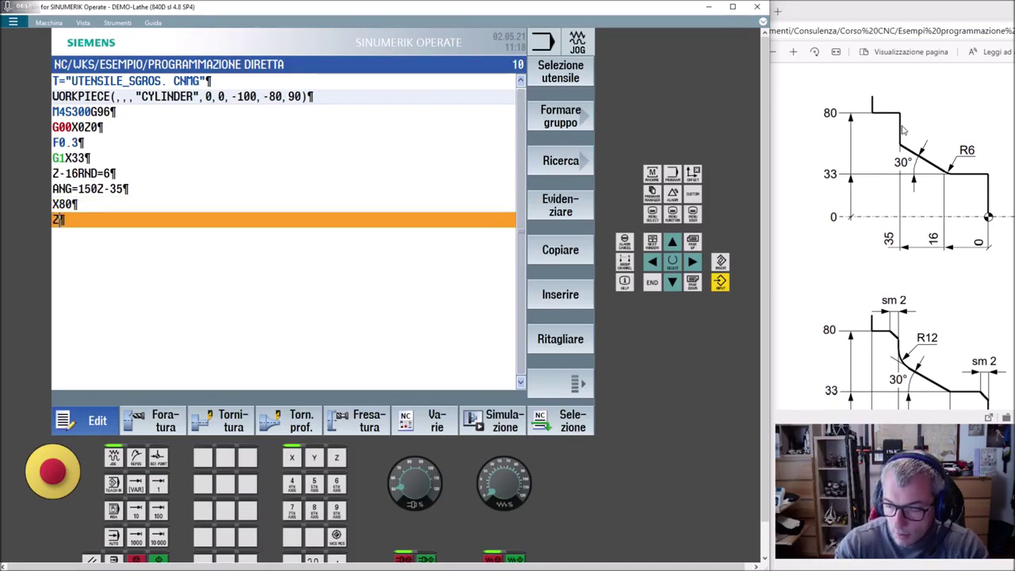
pyautogui.write('-50')
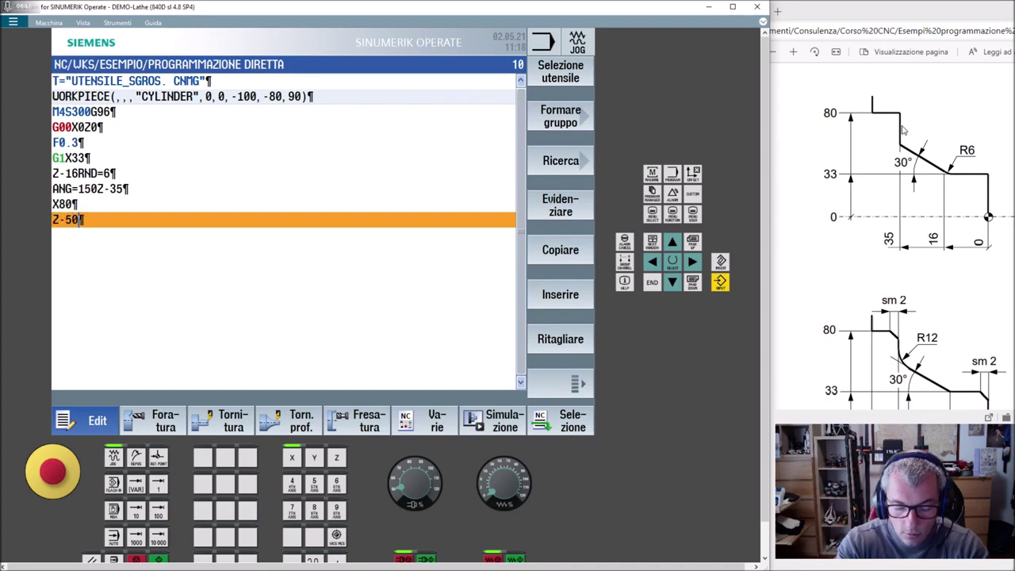
pyautogui.press('Return')
pyautogui.write('G')
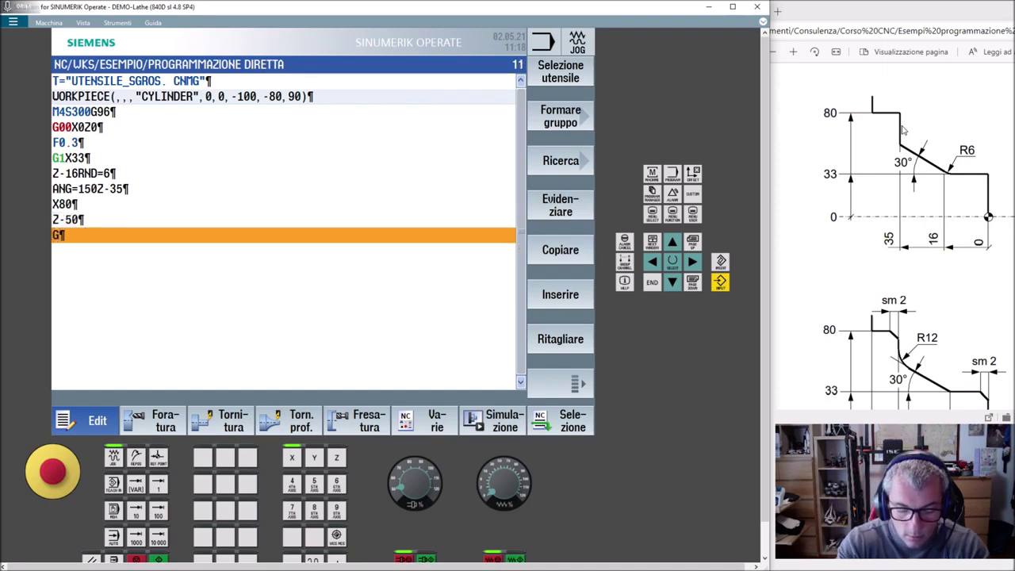
pyautogui.write('0X200')
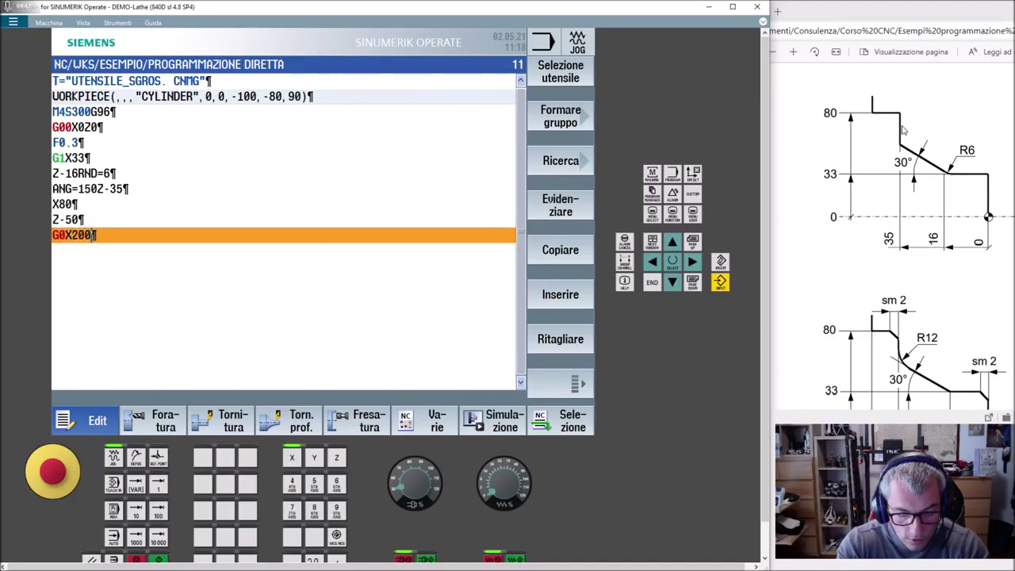
pyautogui.write('Z200')
pyautogui.press('Return')
pyautogui.write('M')
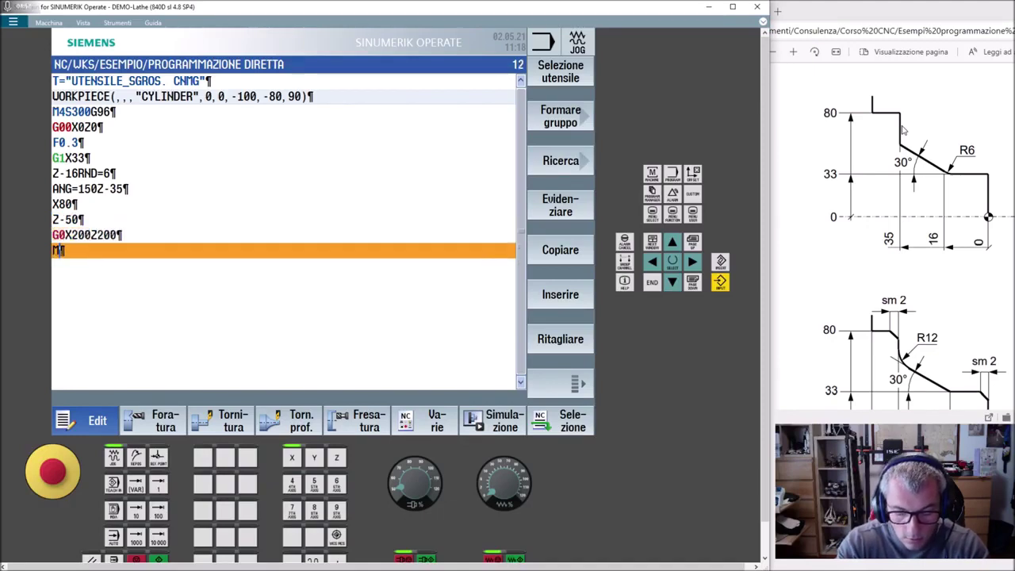
pyautogui.write('30')
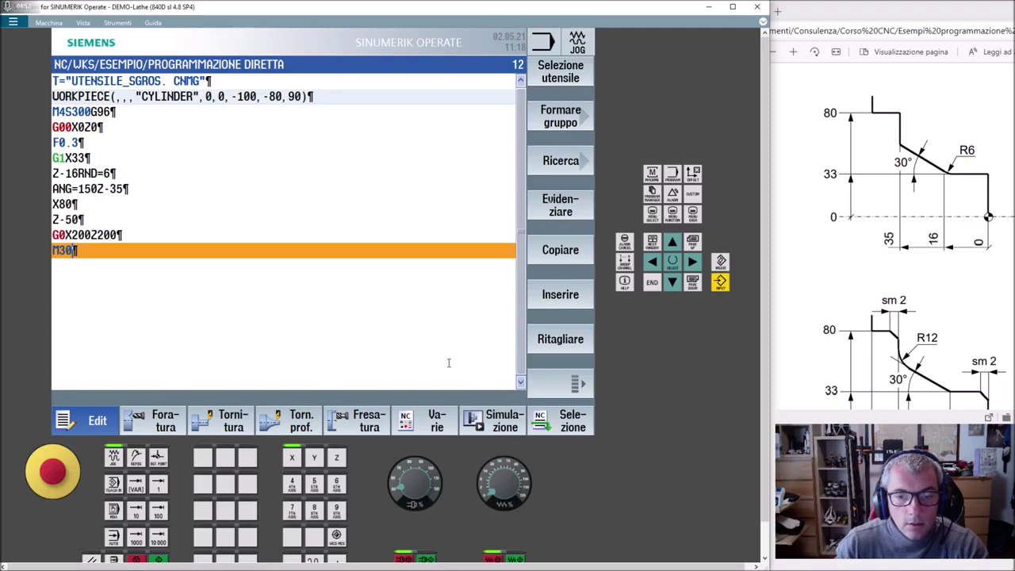
pyautogui.click(517, 425)
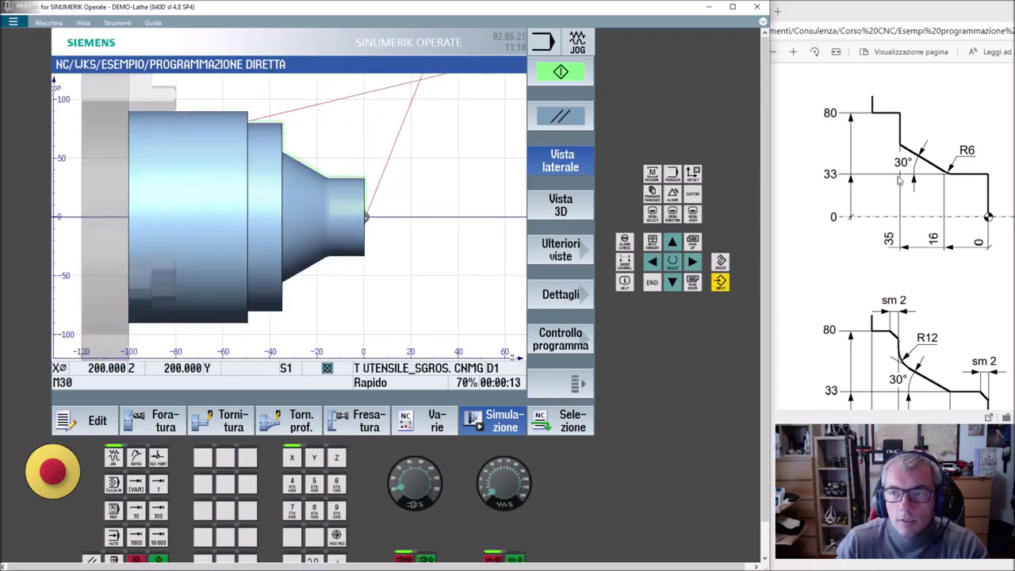
pyautogui.scroll(-2, 888, 337)
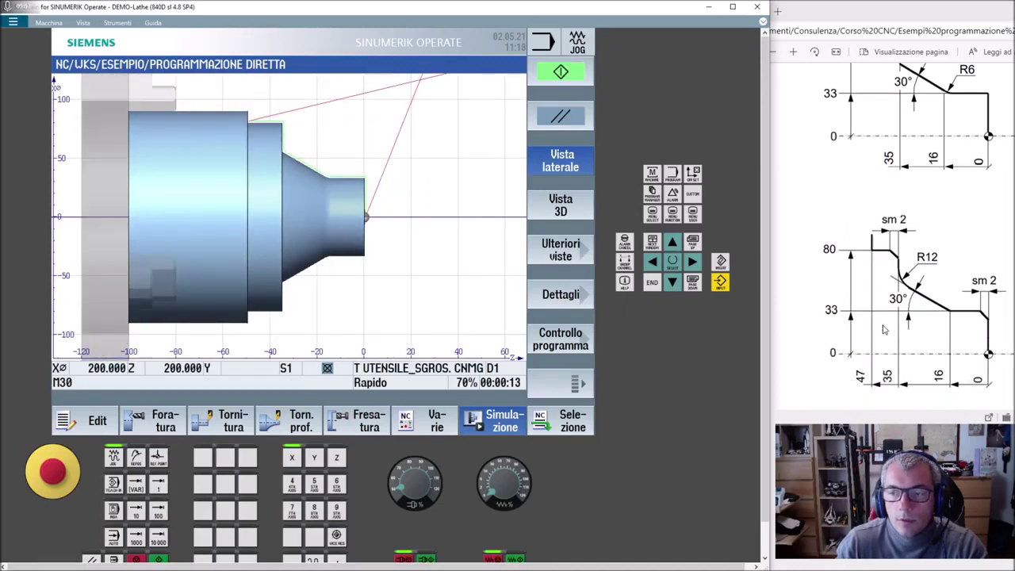
pyautogui.scroll(-3, 889, 337)
pyautogui.scroll(3, 912, 238)
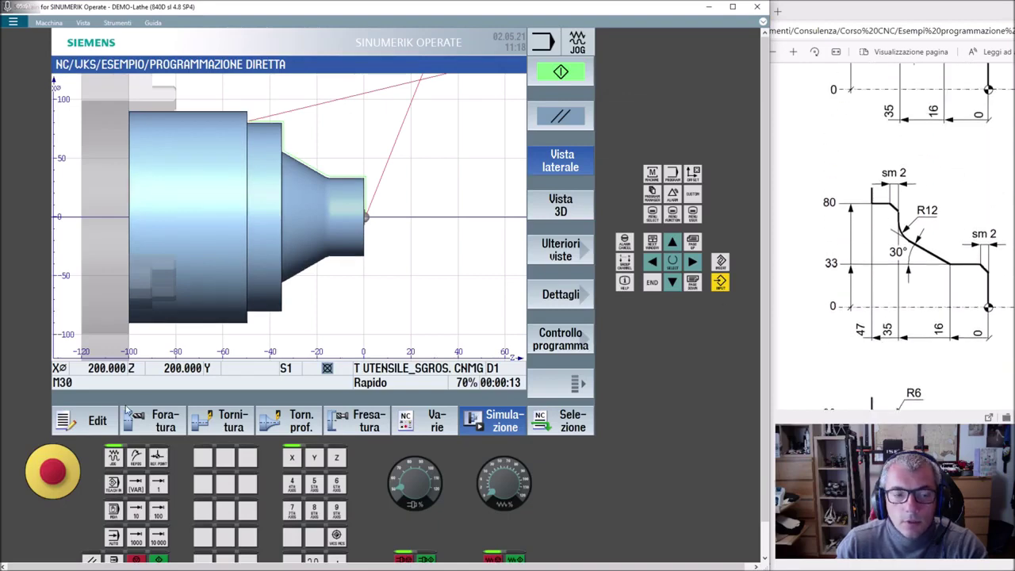
# Delete lines Z-16RND=6 through Z-50, leaving G1X33 right before the G0X200Z200 retract.
pyautogui.click(109, 426)
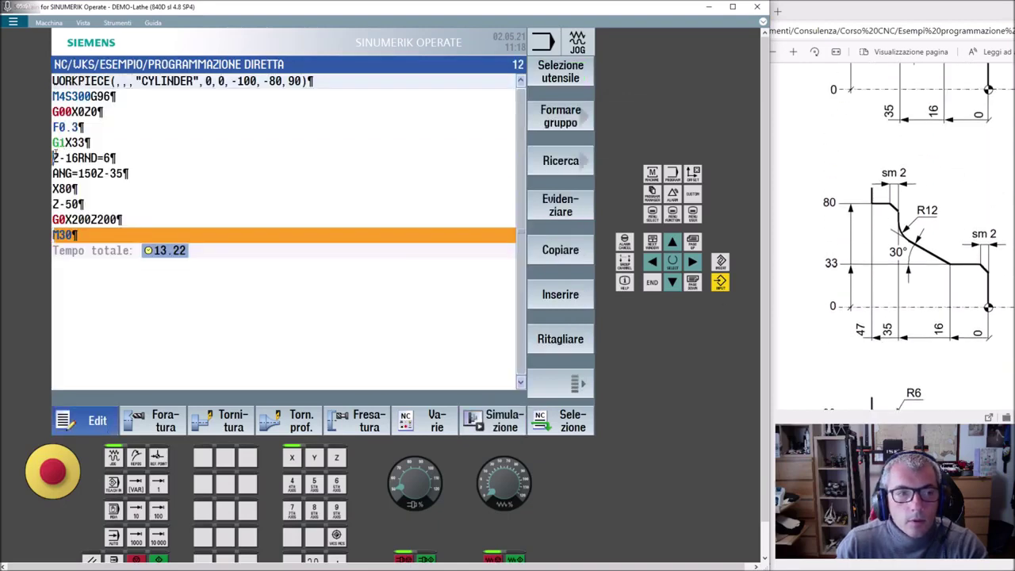
pyautogui.click(71, 158)
pyautogui.hotkey('shift', 'Down')
pyautogui.hotkey('shift', 'Down')
pyautogui.press('Down')
pyautogui.press('Down')
pyautogui.press('Up')
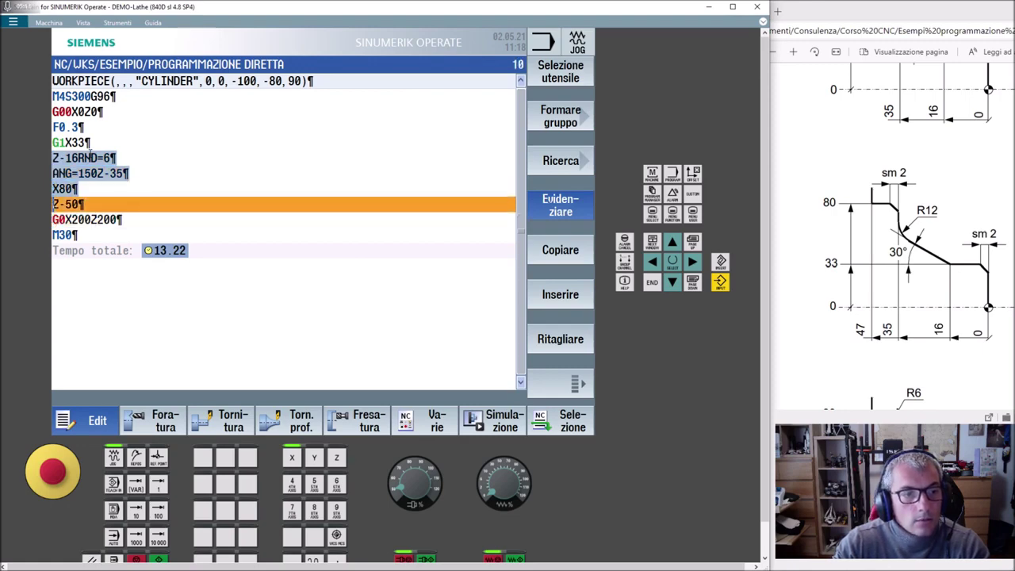
pyautogui.press('Delete')
pyautogui.press('Up')
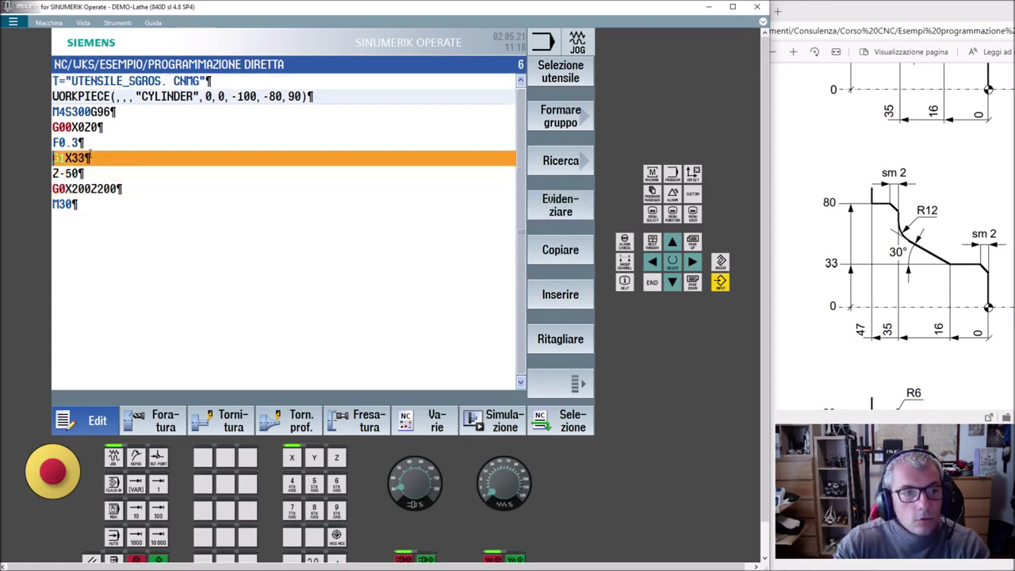
pyautogui.press('Down')
pyautogui.press('Delete')
pyautogui.press('Delete')
pyautogui.press('Delete')
pyautogui.press('Delete')
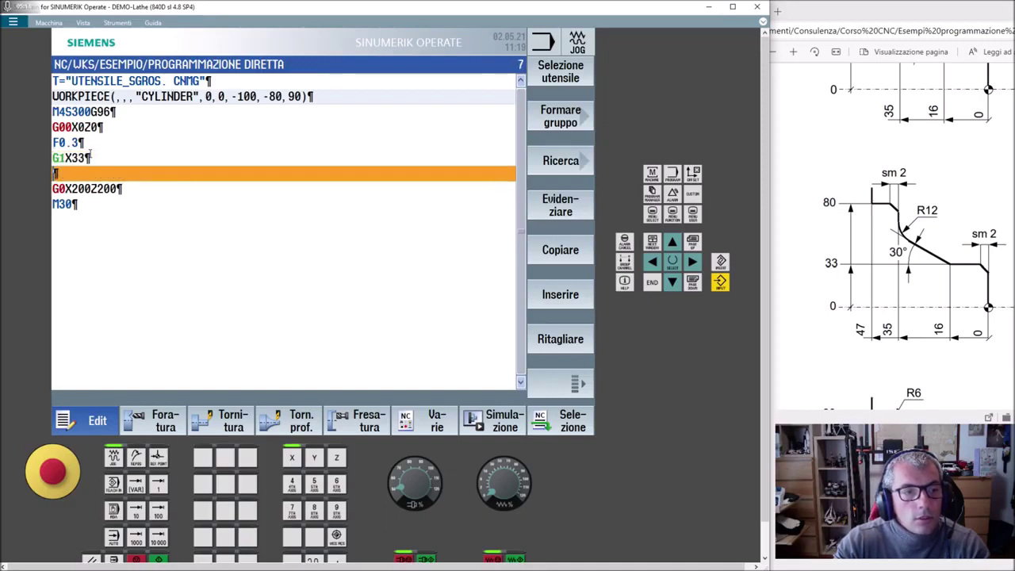
pyautogui.press('Delete')
pyautogui.press('Up')
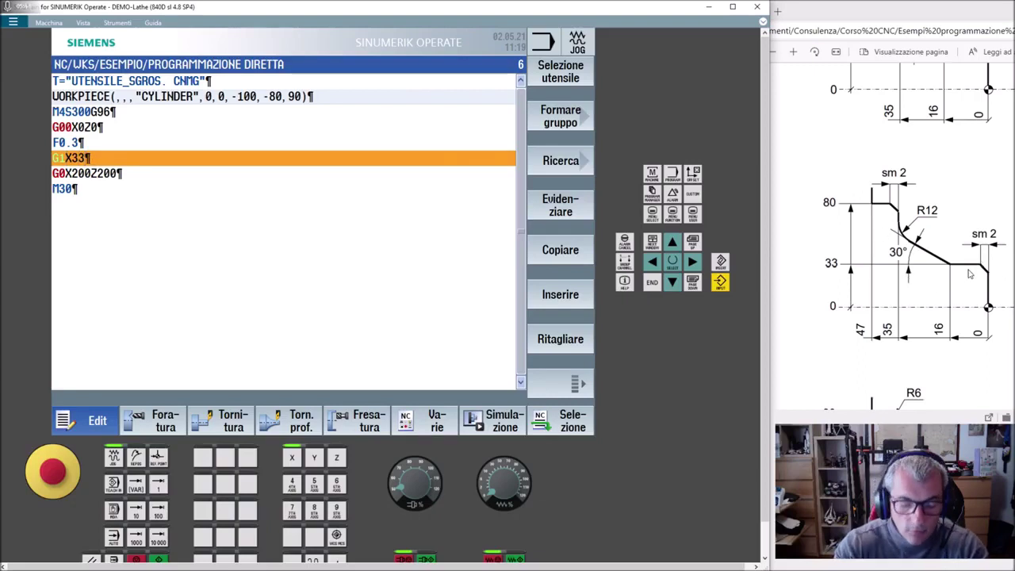
# Give the X33 move a CHR=2 chamfer and add a Z-16 line.
pyautogui.write('CHR=')
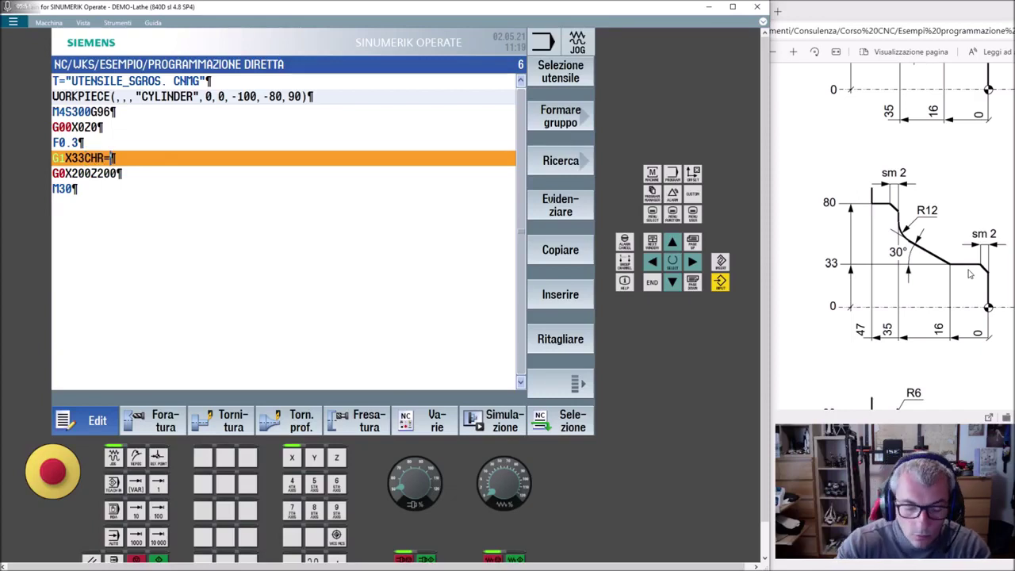
pyautogui.write('2')
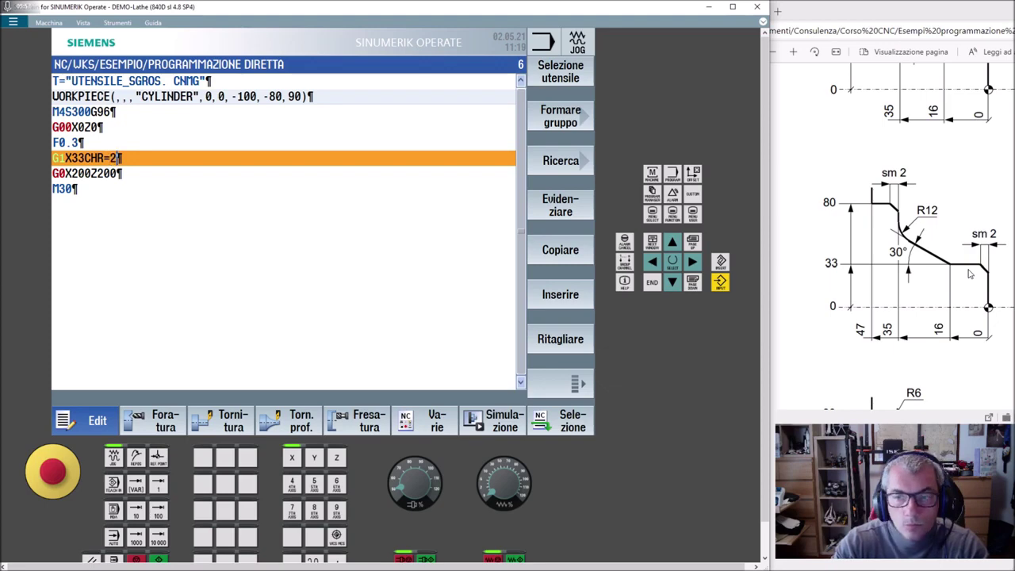
pyautogui.press('Return')
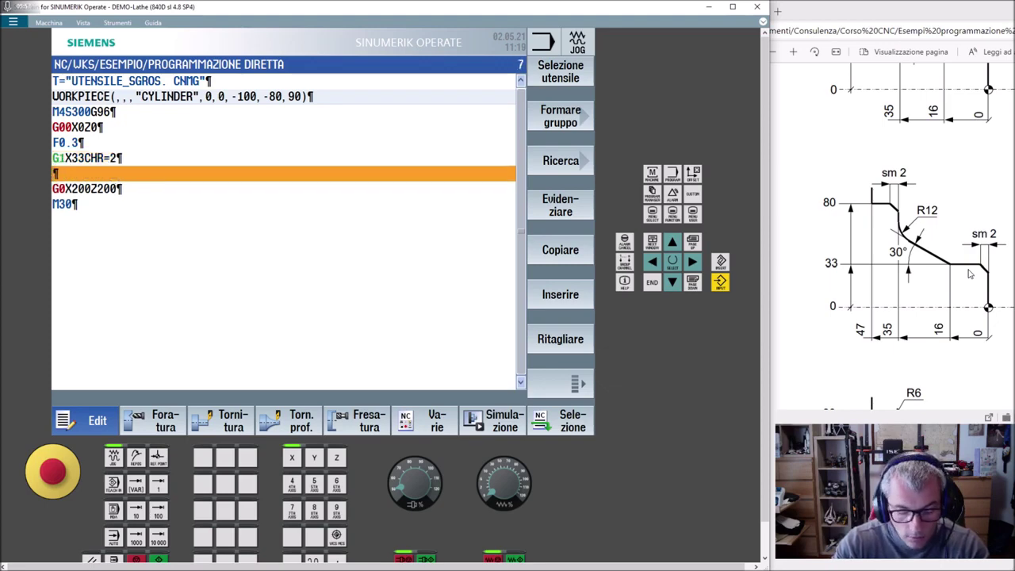
pyautogui.write('Z-16')
pyautogui.press('Return')
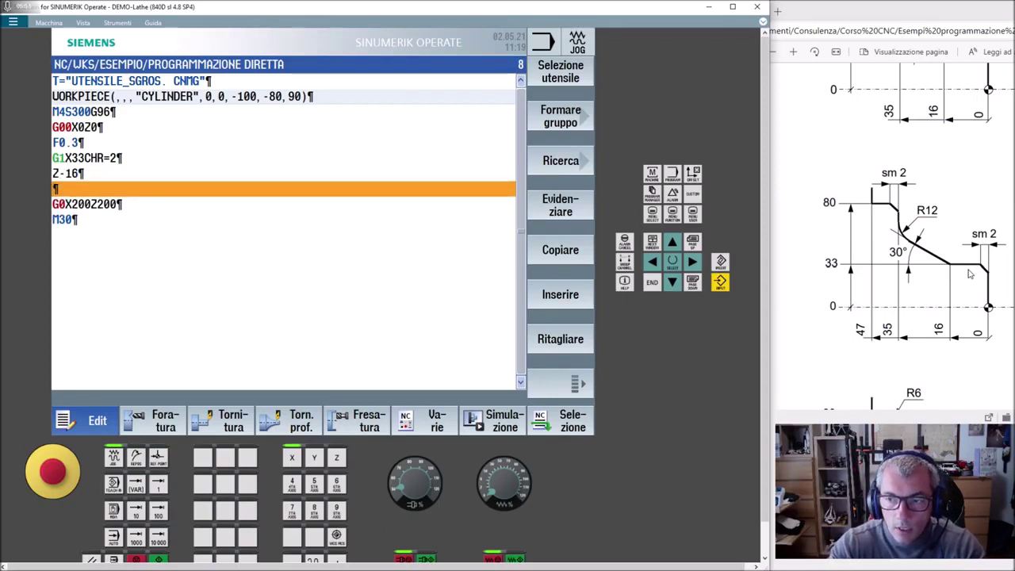
# Add the ANG=150RND=12Z-35, X80RND=2 and Z-47 contour lines.
pyautogui.write('ANG=')
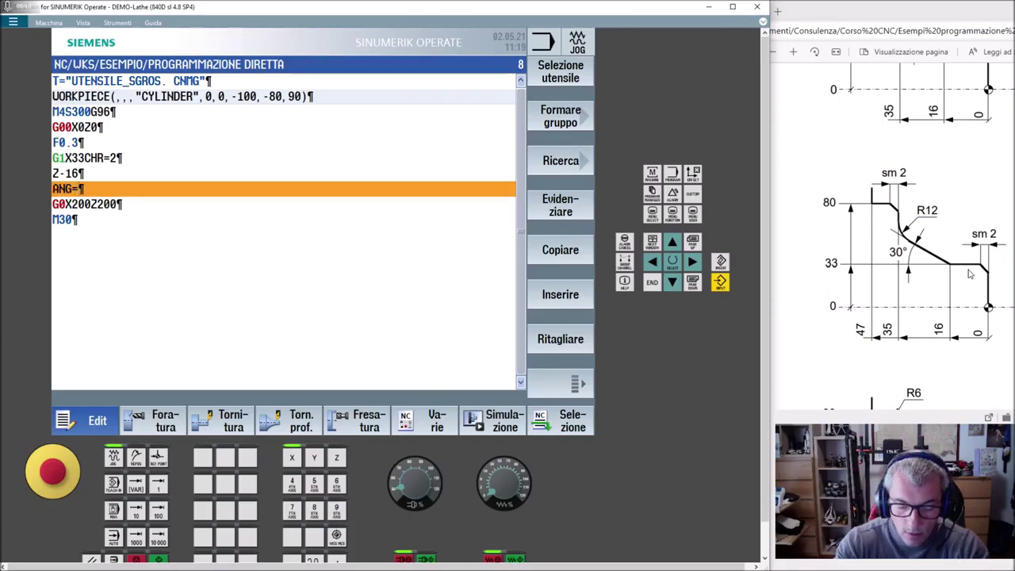
pyautogui.write('150')
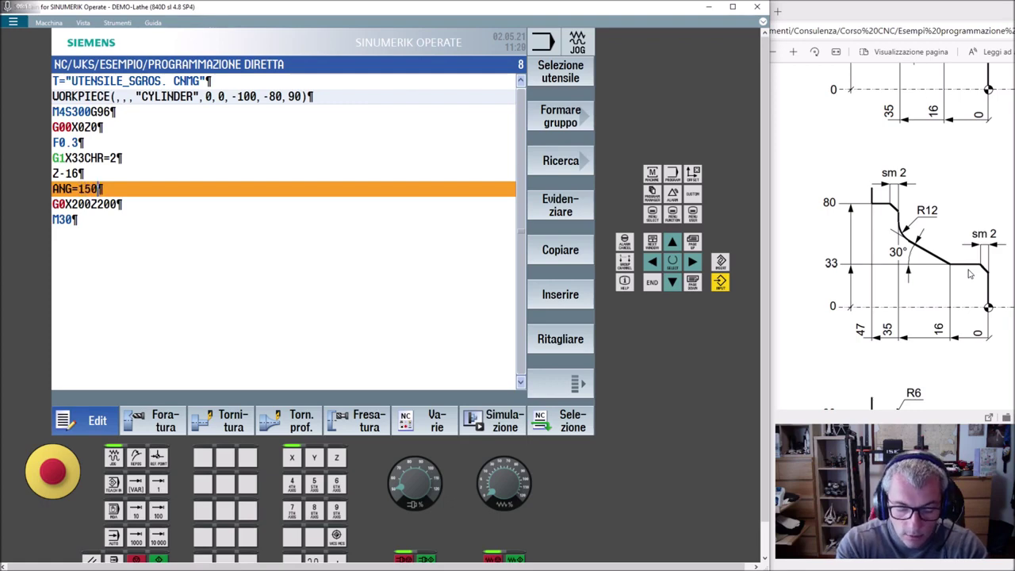
pyautogui.write('RND=12')
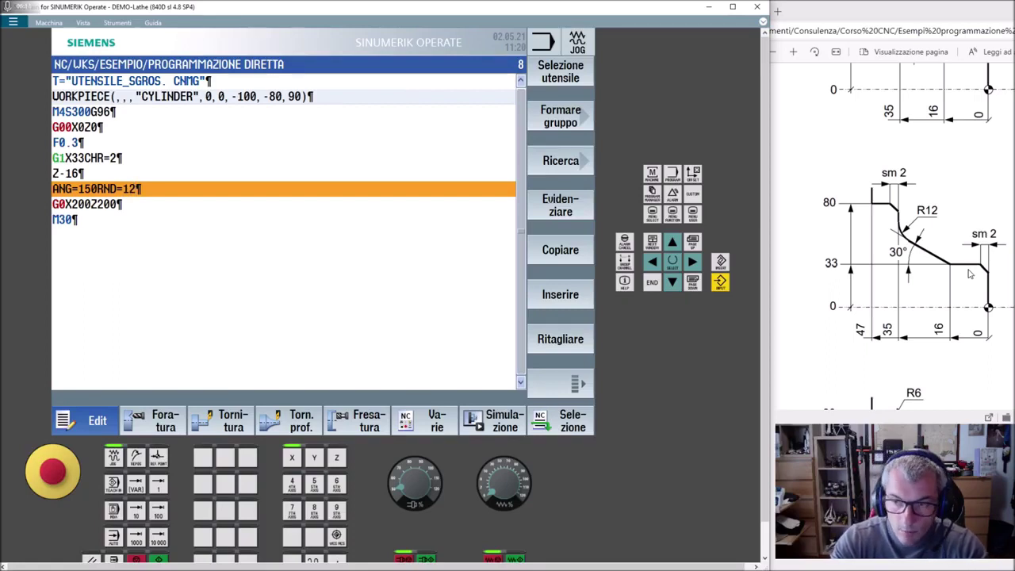
pyautogui.write('Z-35')
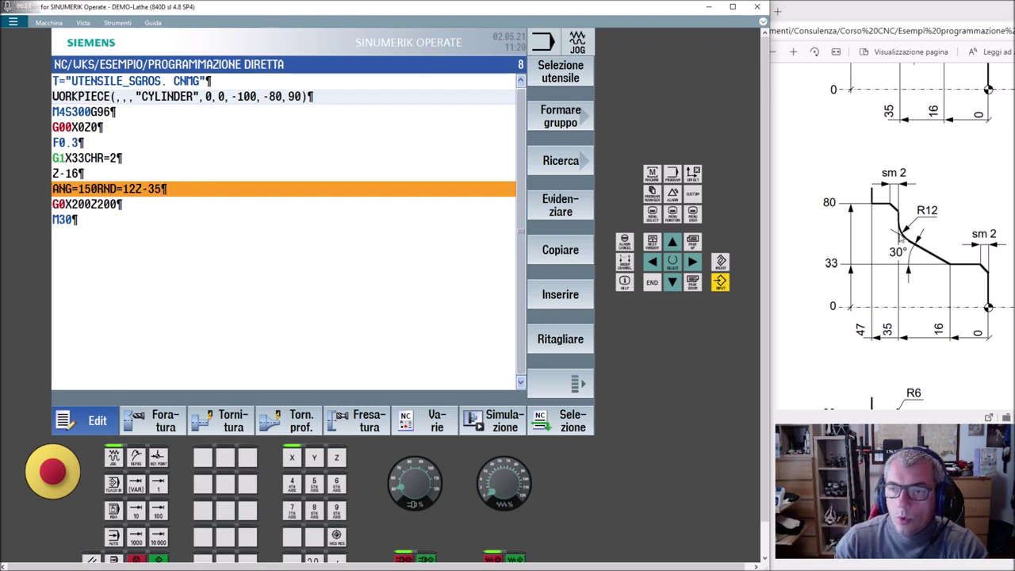
pyautogui.press('Return')
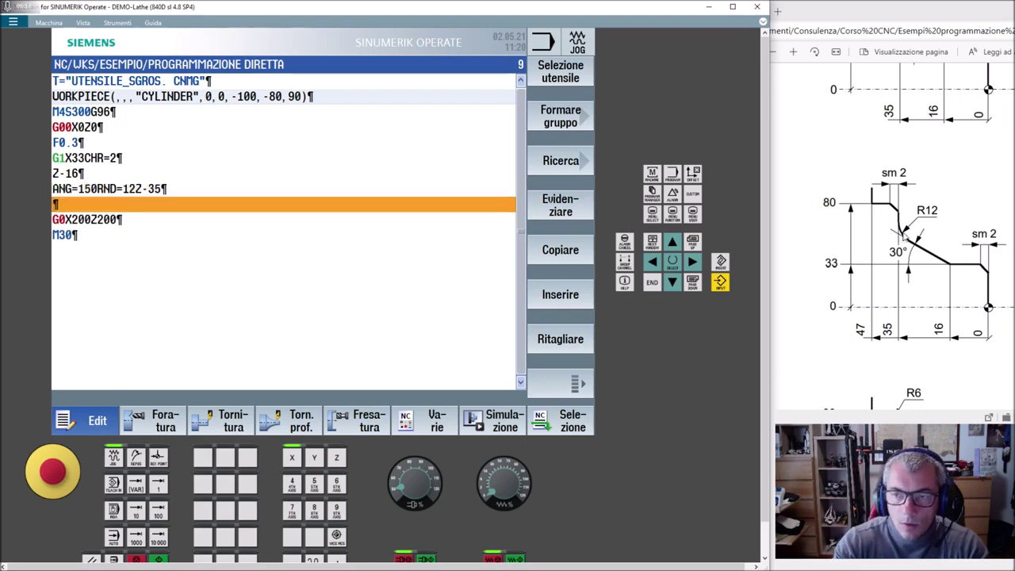
pyautogui.write('X80RND=')
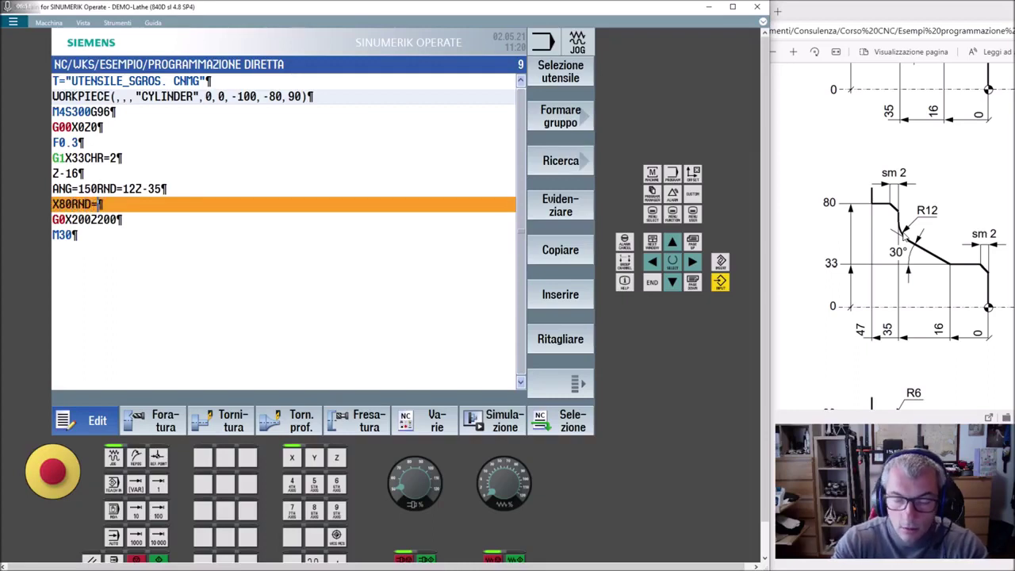
pyautogui.write('2')
pyautogui.press('Return')
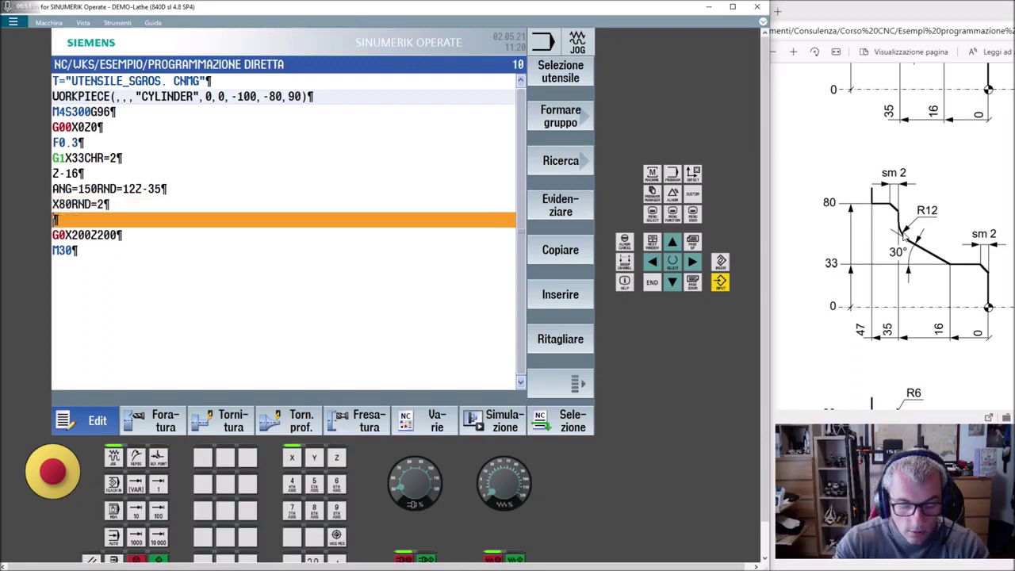
pyautogui.write('Z-47')
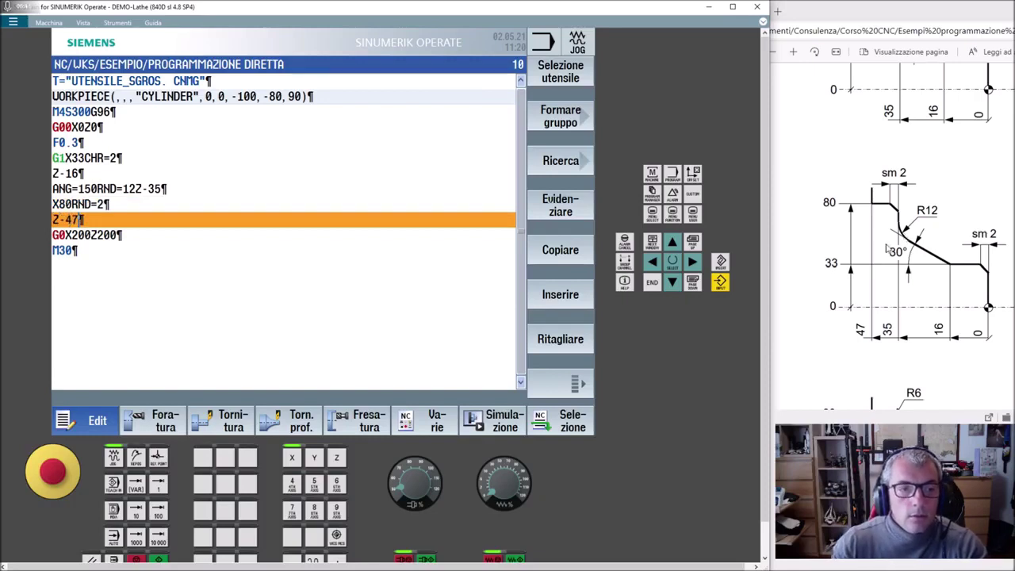
pyautogui.click(262, 270)
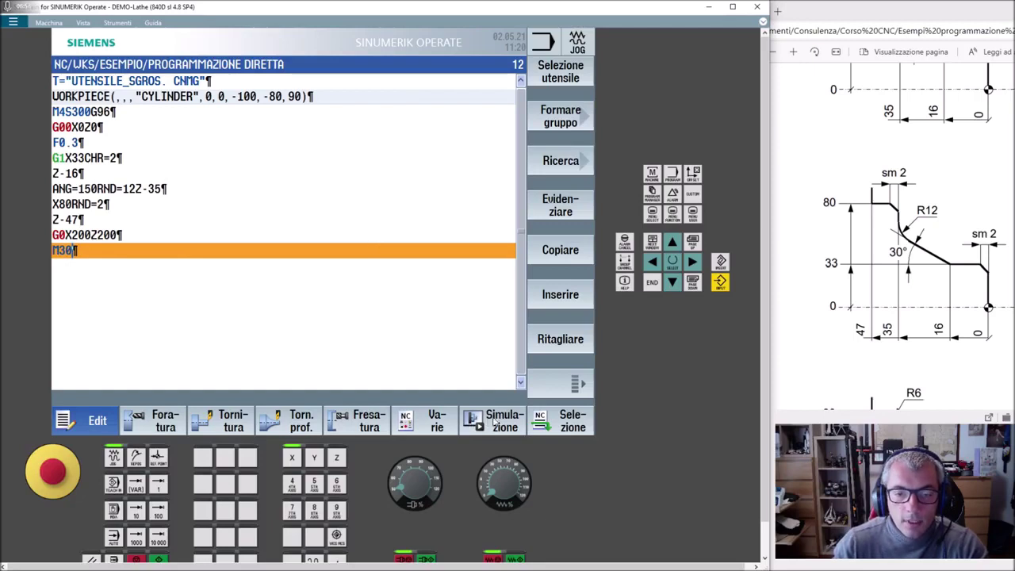
# Run the side-view simulation of the R12 program twice, returning to the editor each time.
pyautogui.click(466, 421)
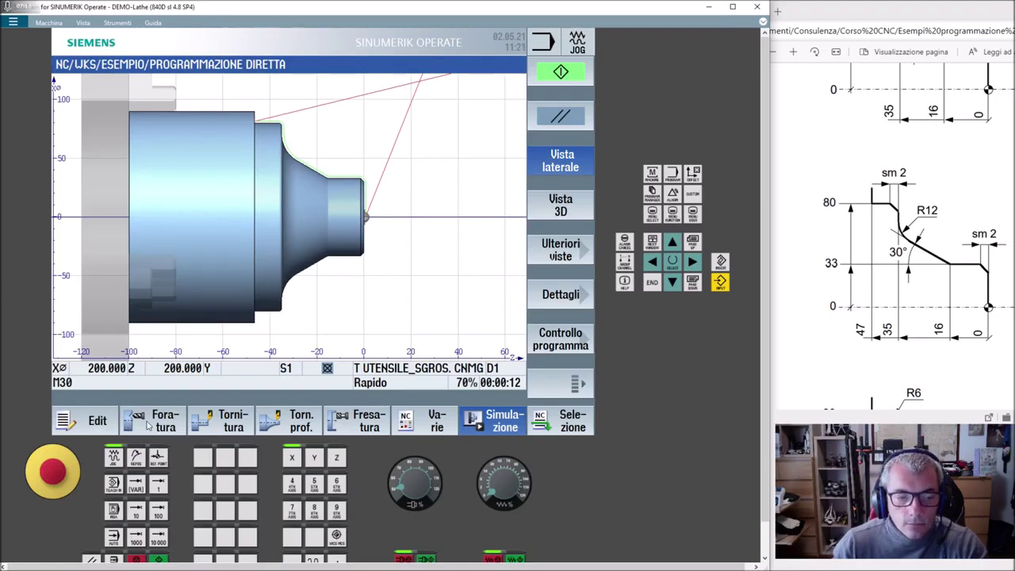
pyautogui.click(104, 425)
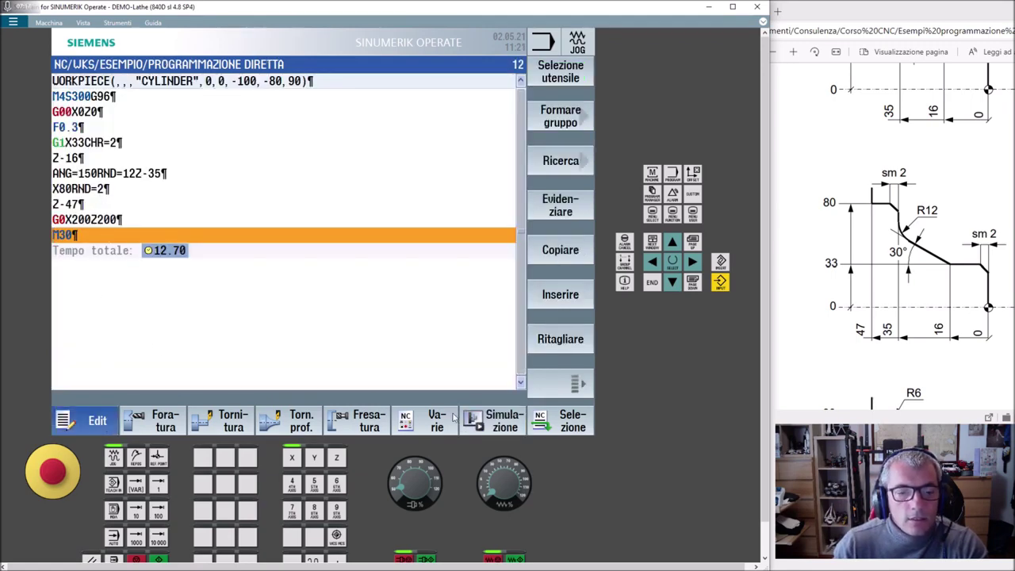
pyautogui.click(479, 416)
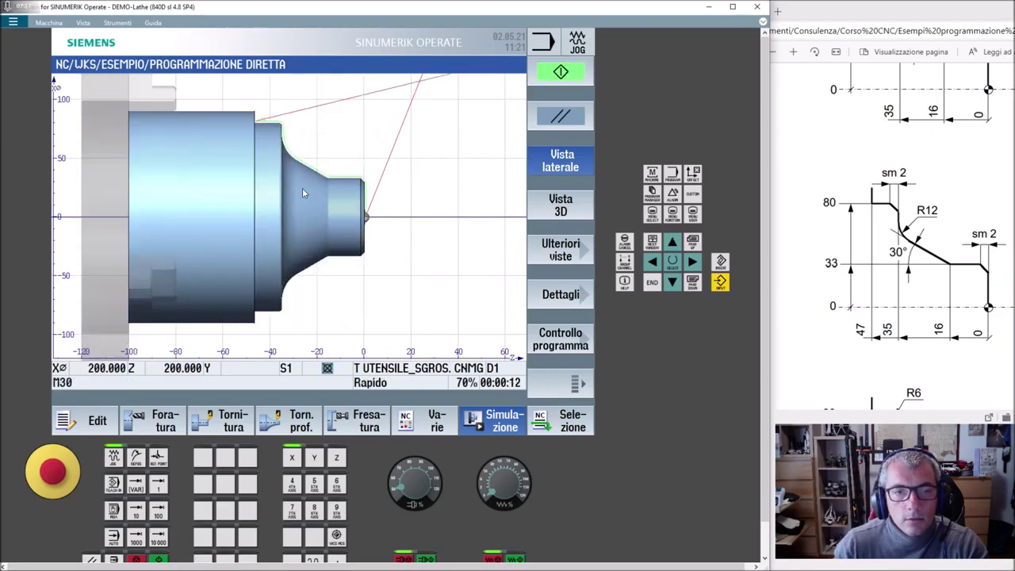
pyautogui.click(93, 420)
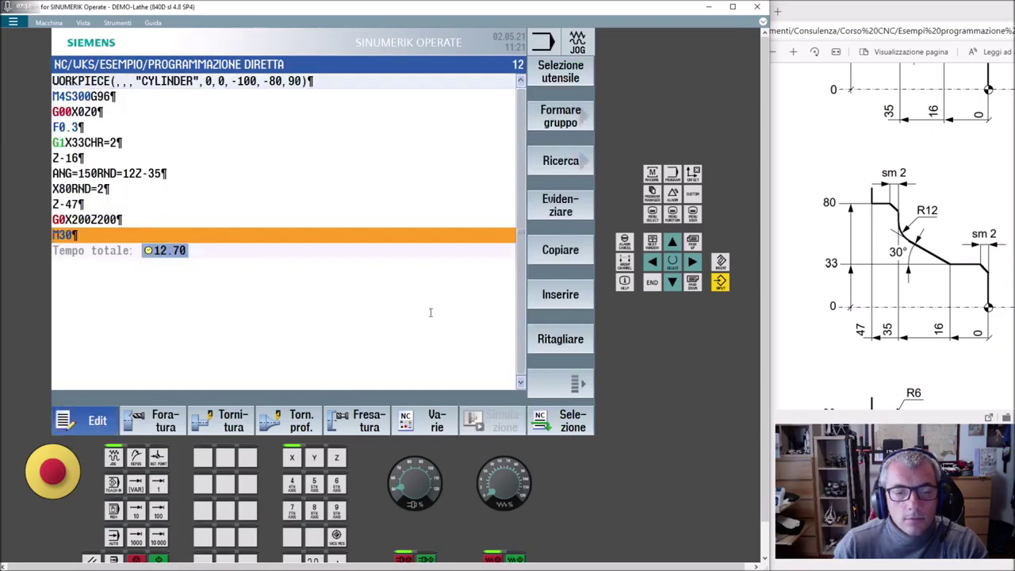
# Change the CNMG roughing tool radius to 0.2 and re-simulate the program.
pyautogui.click(554, 82)
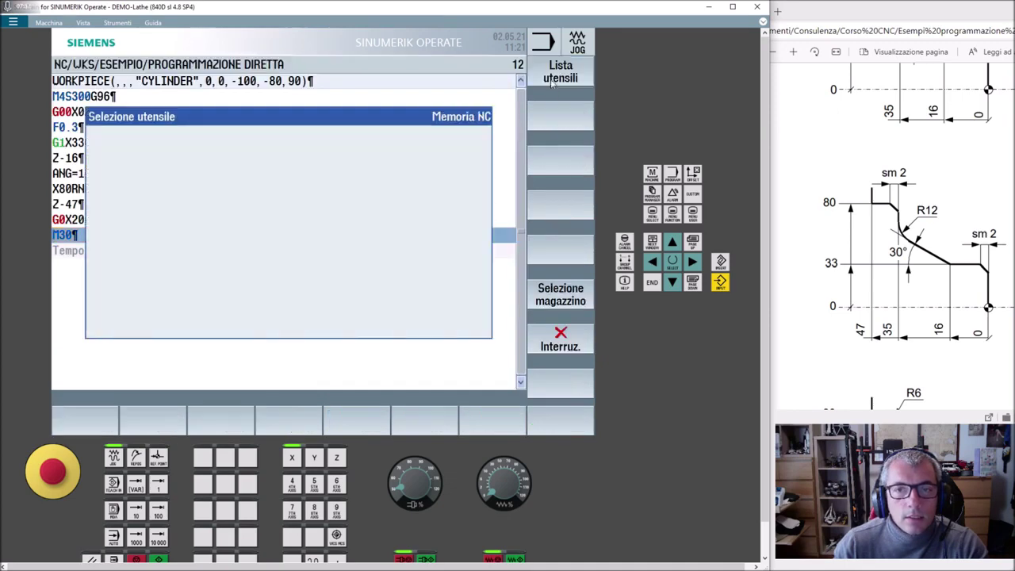
pyautogui.click(433, 166)
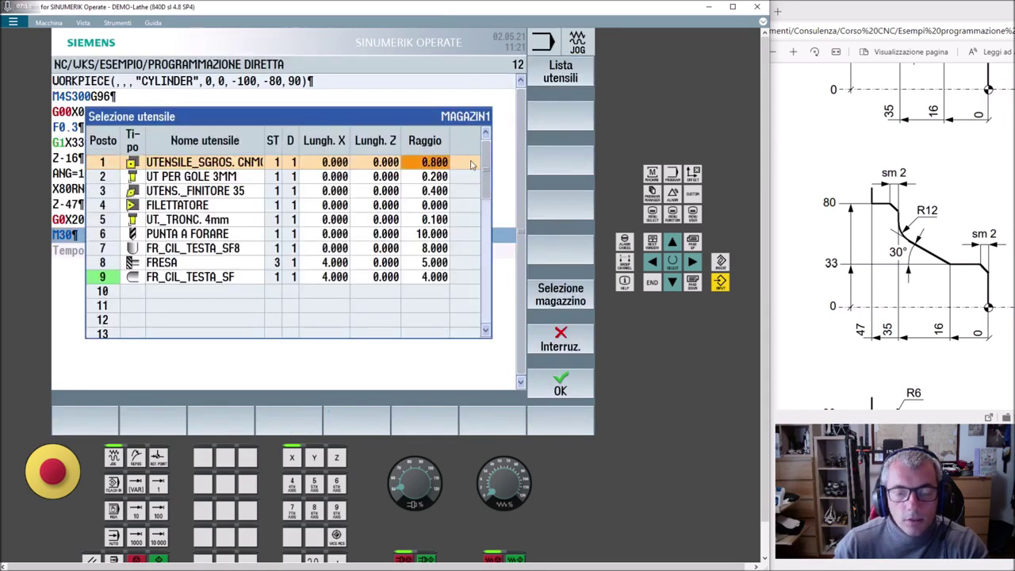
pyautogui.write('0.2')
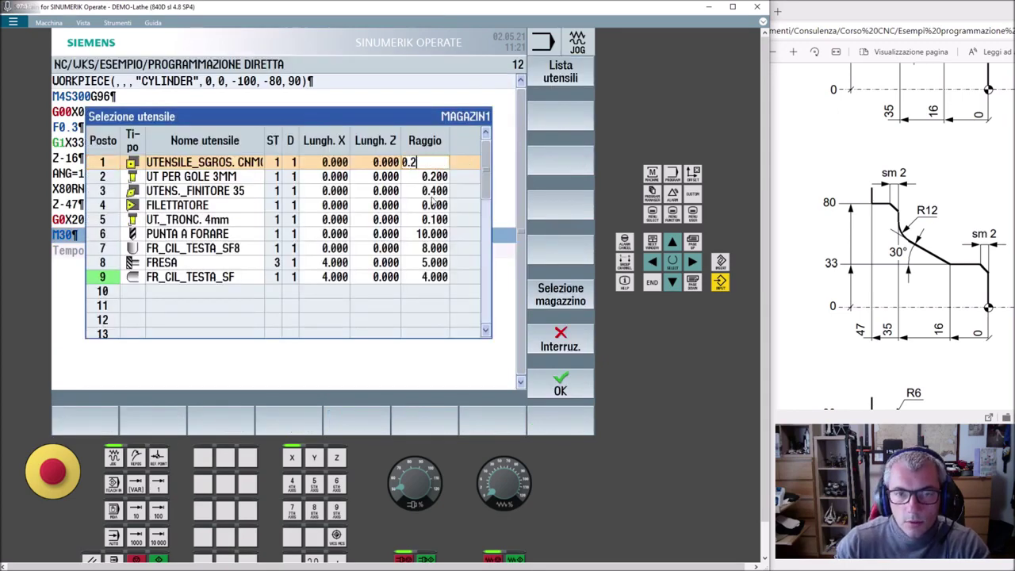
pyautogui.press('Return')
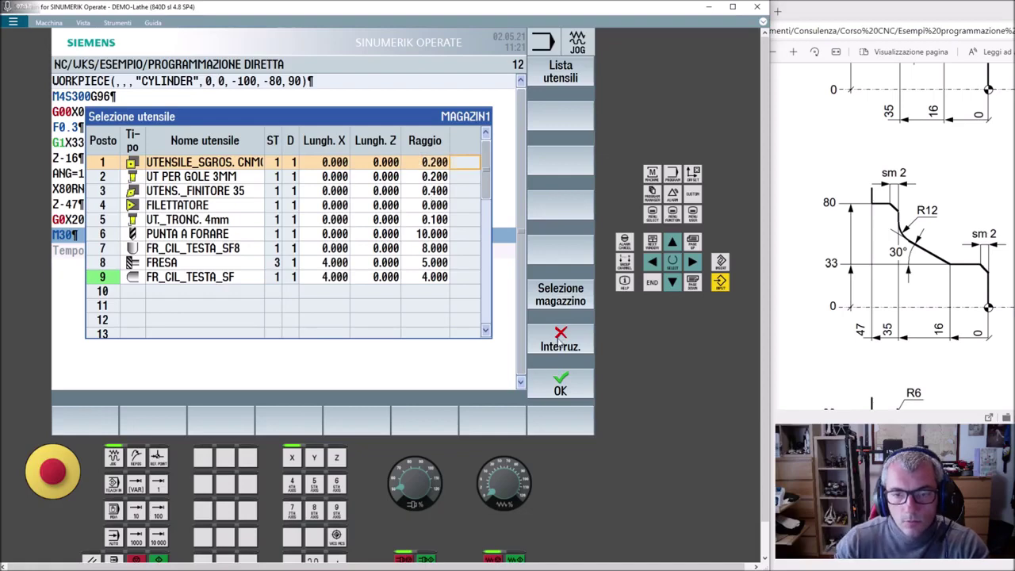
pyautogui.click(560, 342)
pyautogui.click(517, 425)
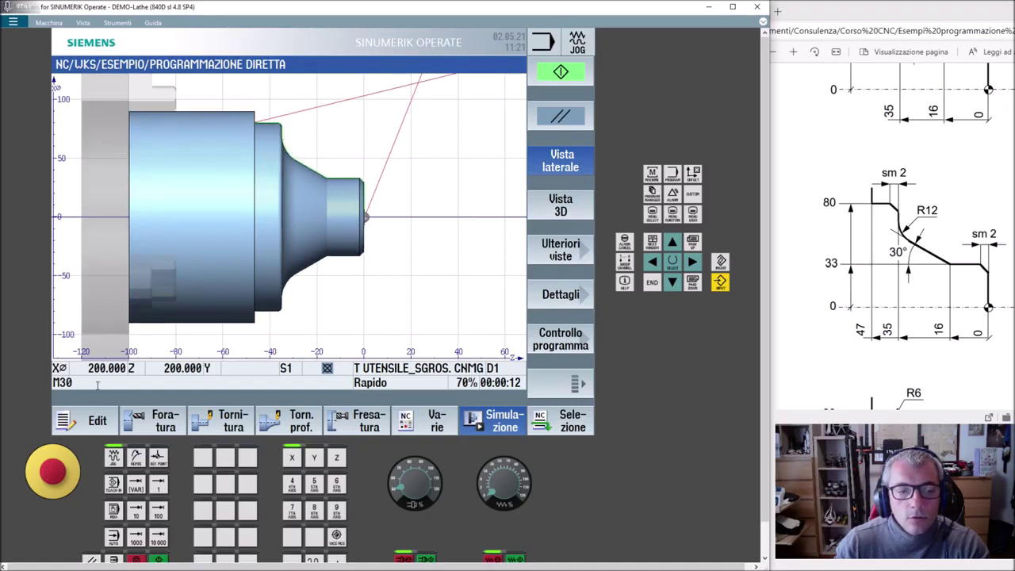
pyautogui.click(95, 421)
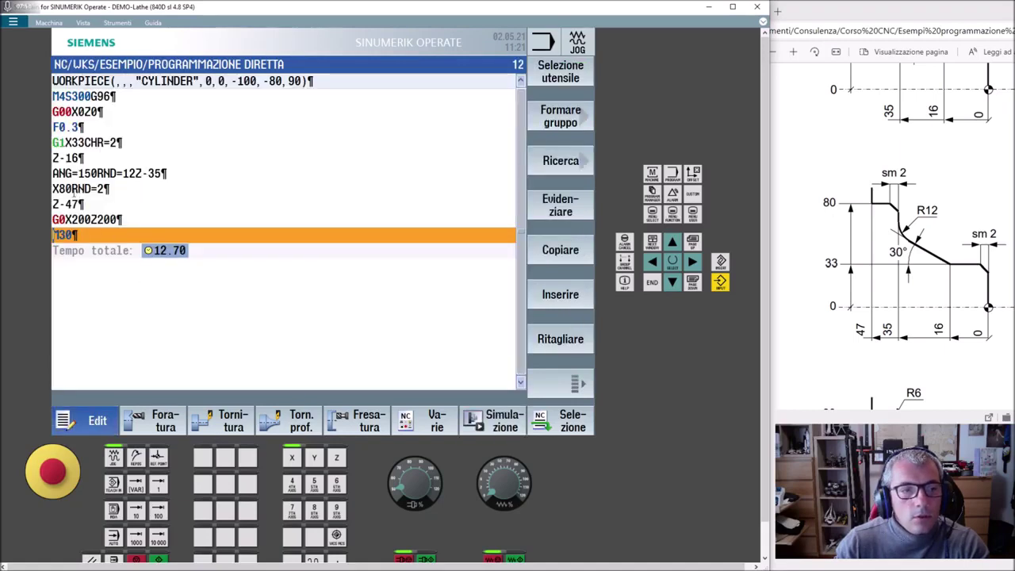
# Change the X80 corner from RND=2 to CHR=2 and start a new simulation.
pyautogui.click(79, 189)
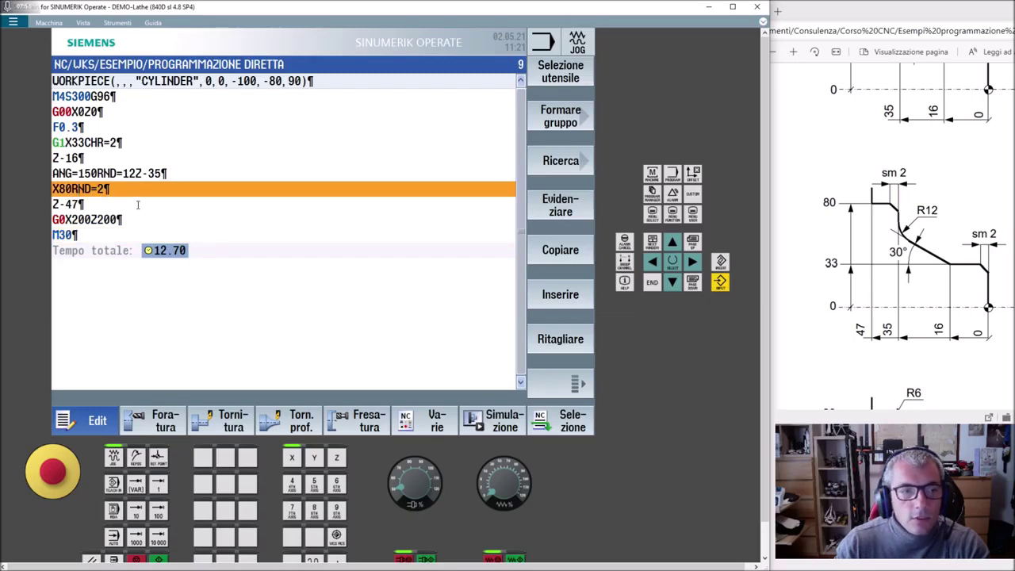
pyautogui.press('Delete')
pyautogui.press('Delete')
pyautogui.press('BackSpace')
pyautogui.write('C')
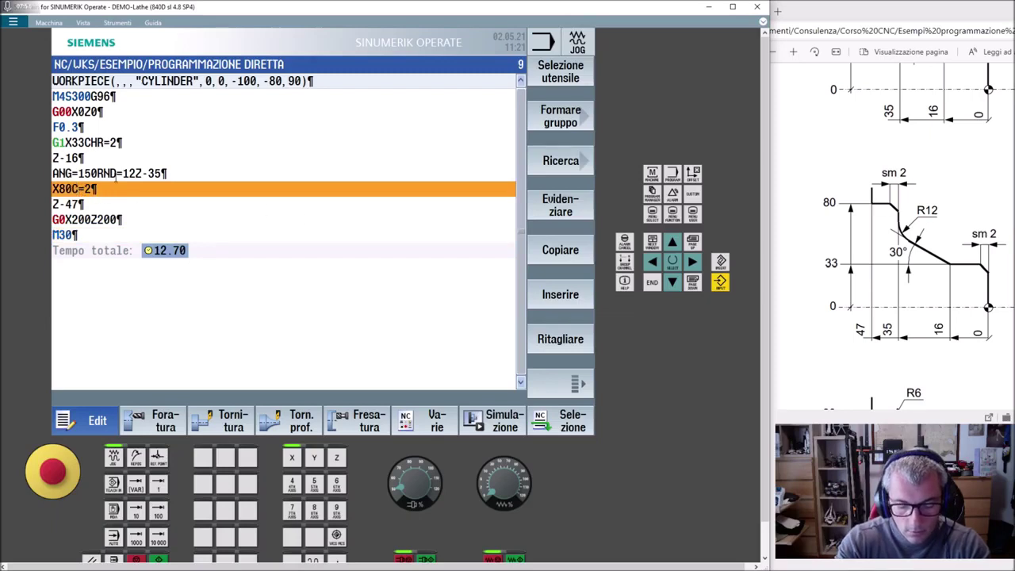
pyautogui.write('HR')
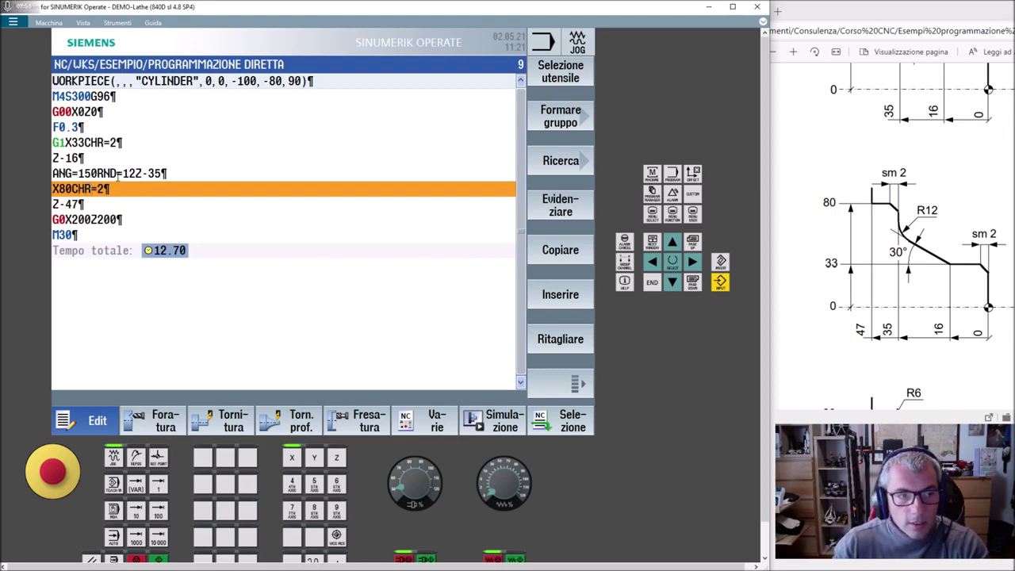
pyautogui.click(501, 414)
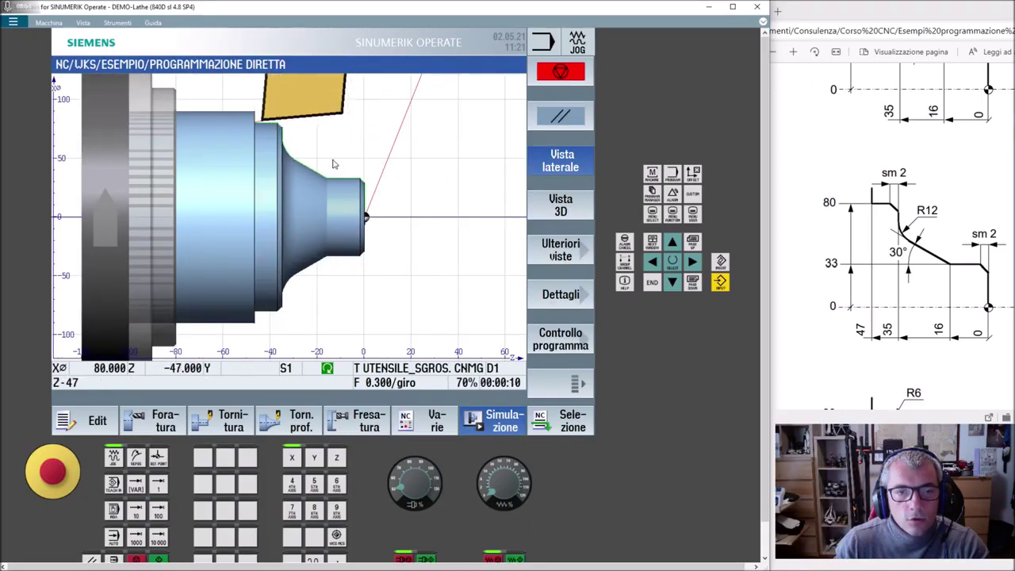
# Mark the block from G1X33CHR=2 down to M30 and delete it.
pyautogui.scroll(-3, 916, 230)
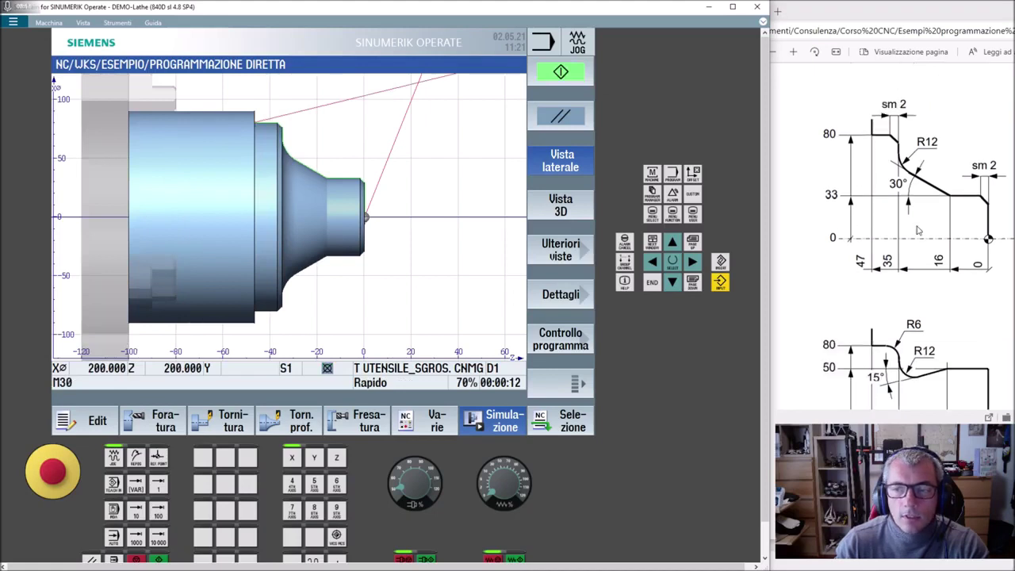
pyautogui.scroll(-2, 915, 230)
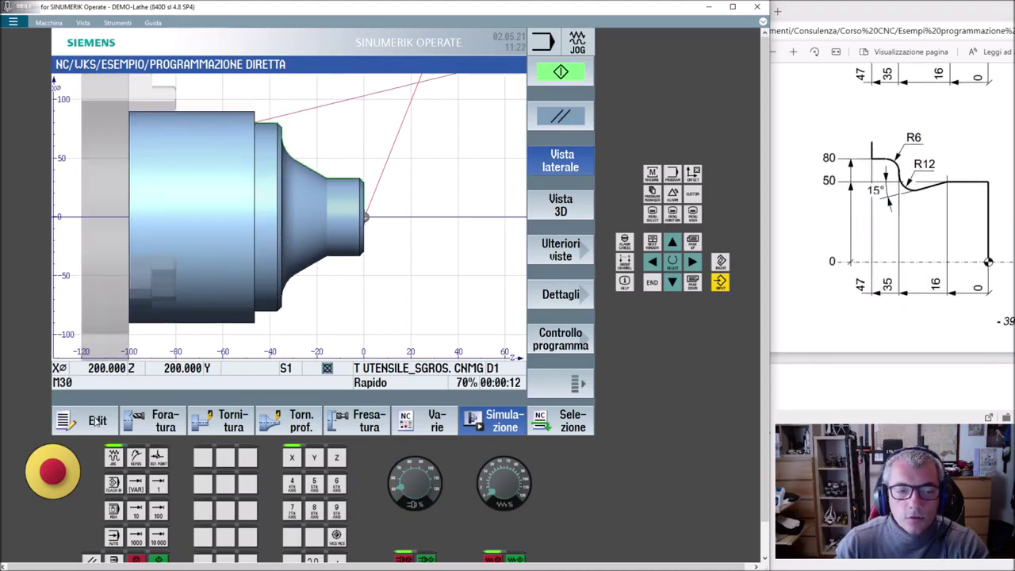
pyautogui.click(93, 424)
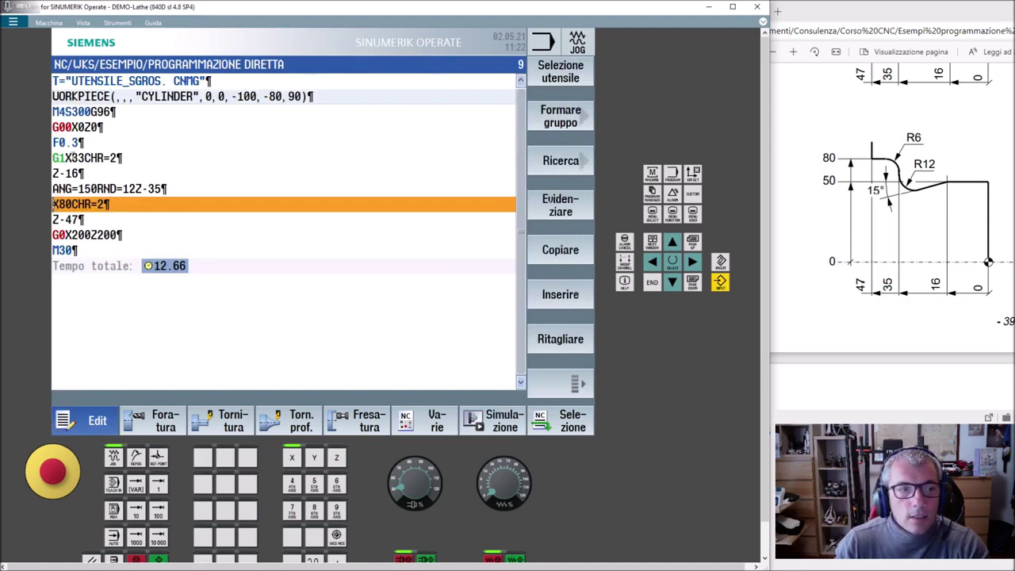
pyautogui.press('Up')
pyautogui.press('Up')
pyautogui.press('Up')
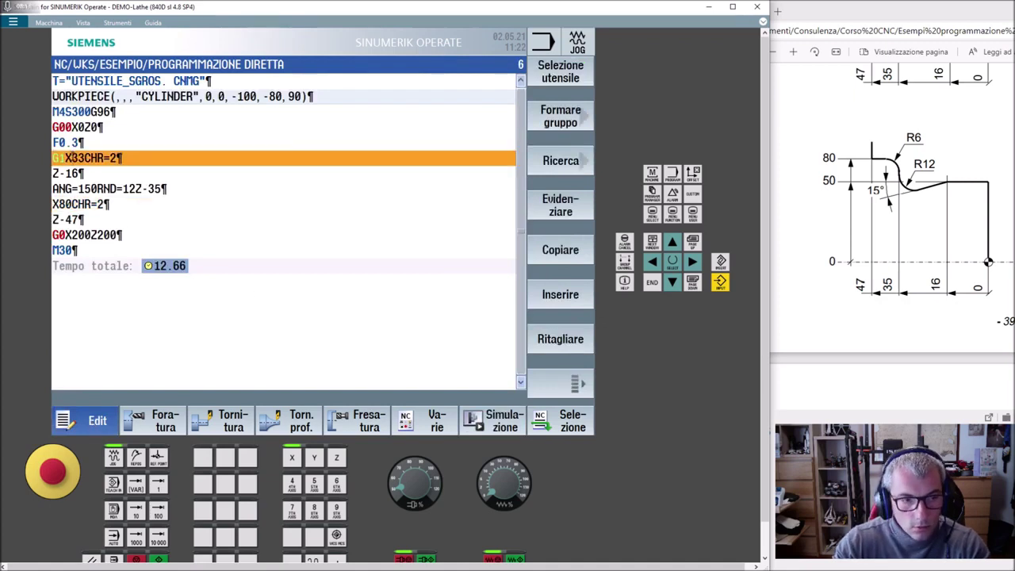
pyautogui.hotkey('shift', 'F4')
pyautogui.press('Down')
pyautogui.press('Down')
pyautogui.press('Down')
pyautogui.press('Down')
pyautogui.press('Down')
pyautogui.press('Down')
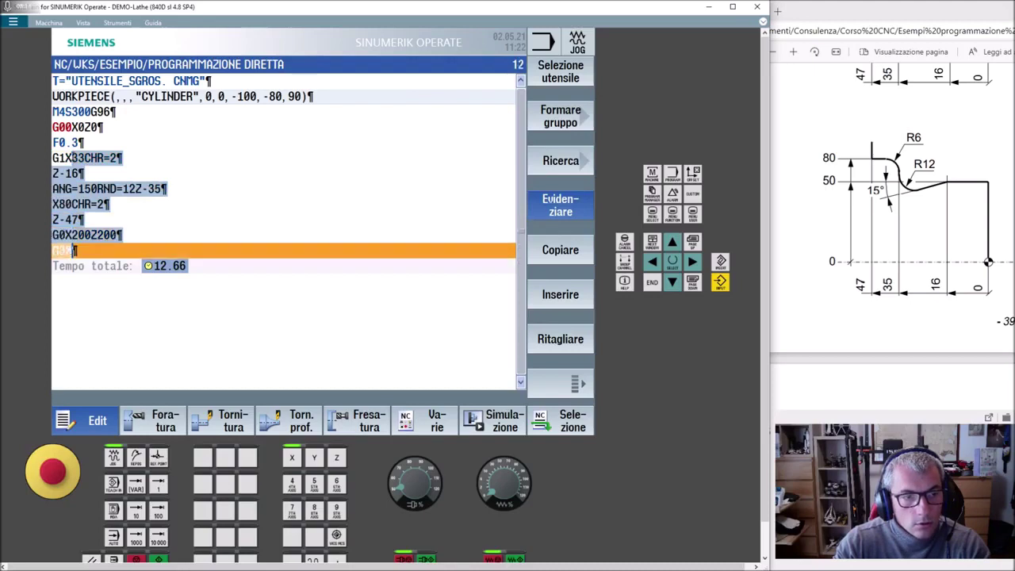
pyautogui.press('Delete')
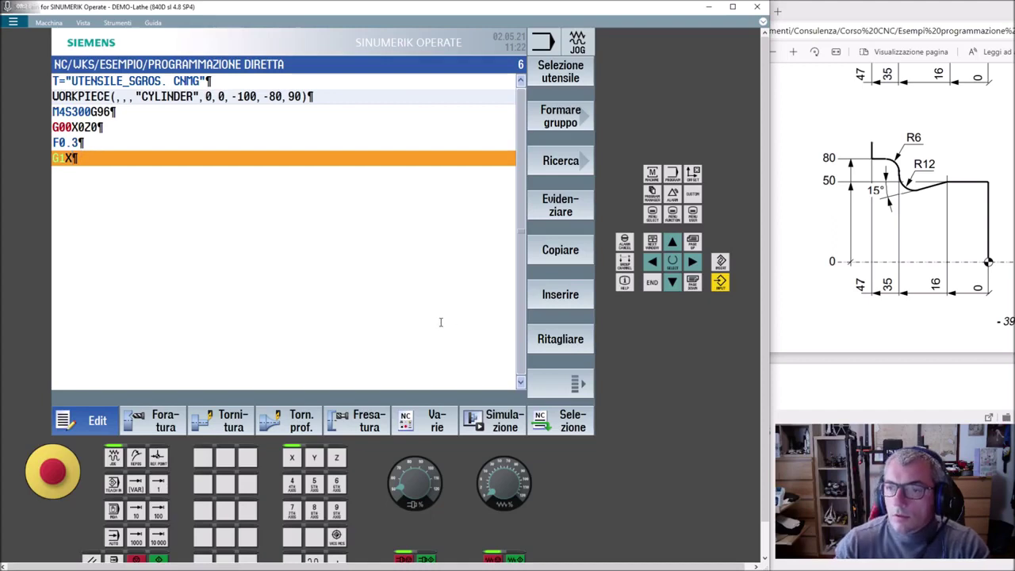
# Enter the contour lines X50, Z-16 and ANG=195 RND=12 Z-35.
pyautogui.write('50')
pyautogui.press('Return')
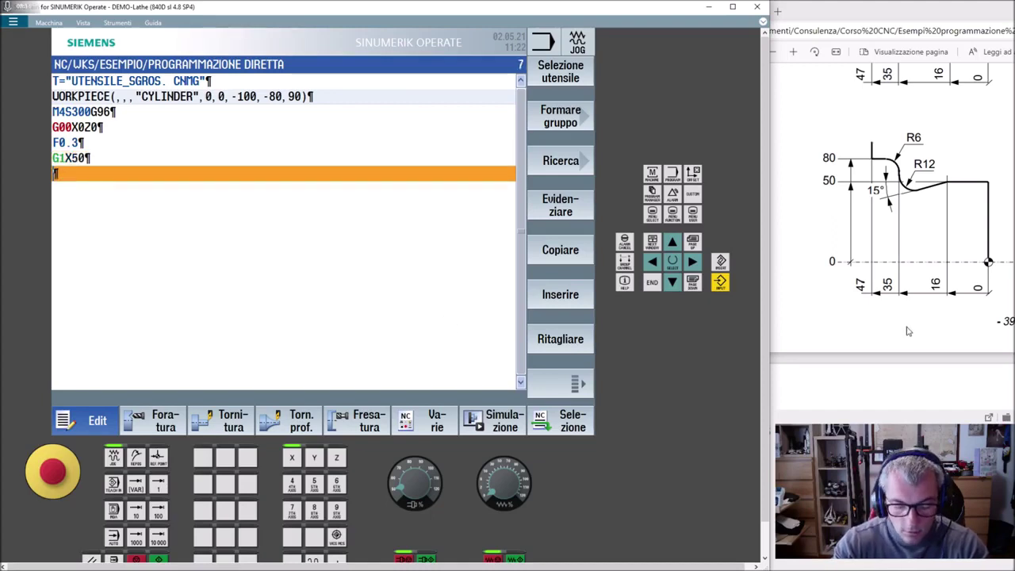
pyautogui.write('Z-16')
pyautogui.press('Return')
pyautogui.write('AND')
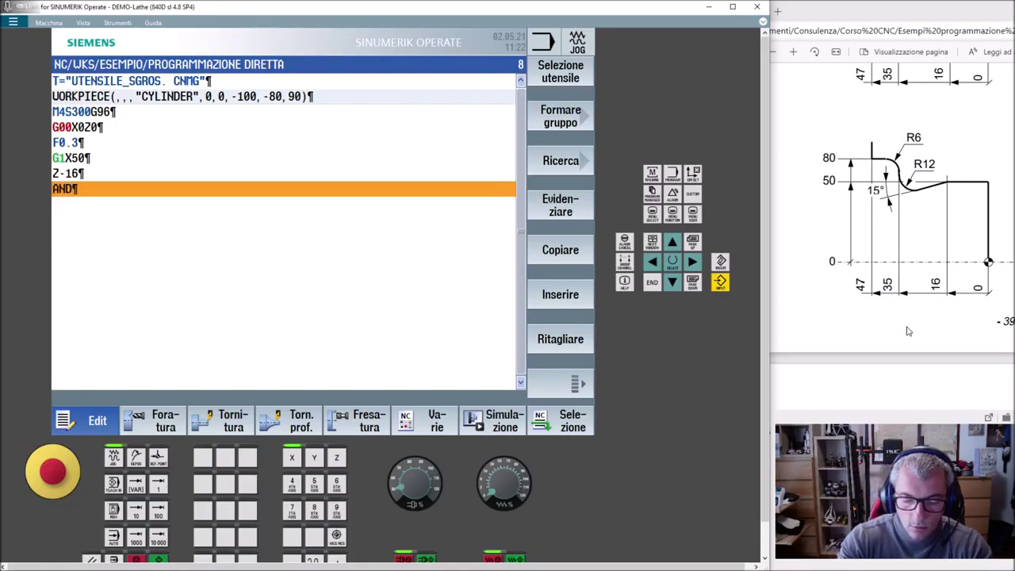
pyautogui.write('=')
pyautogui.press('BackSpace')
pyautogui.press('BackSpace')
pyautogui.write('G=195')
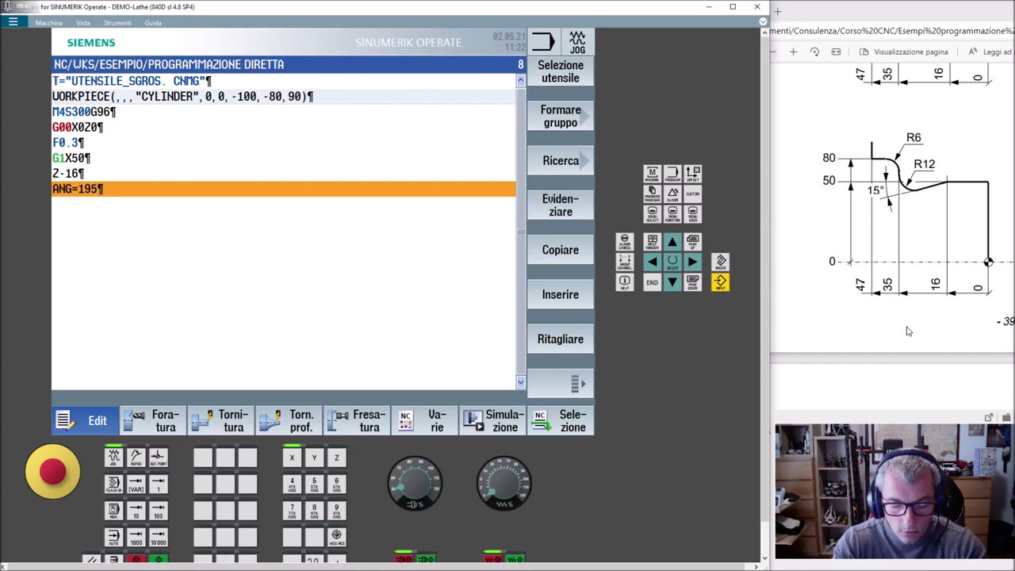
pyautogui.write('RND12')
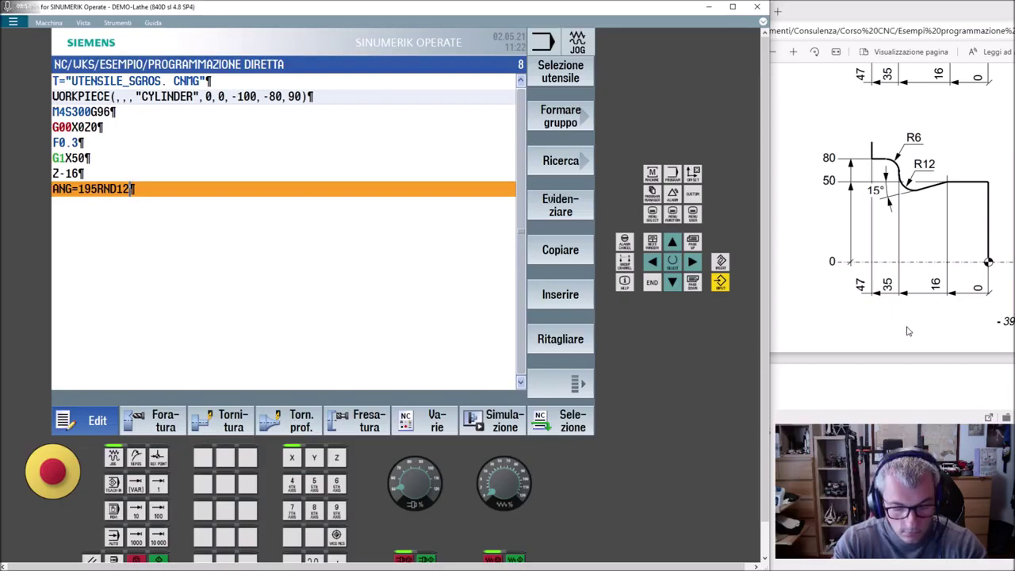
pyautogui.write('Z')
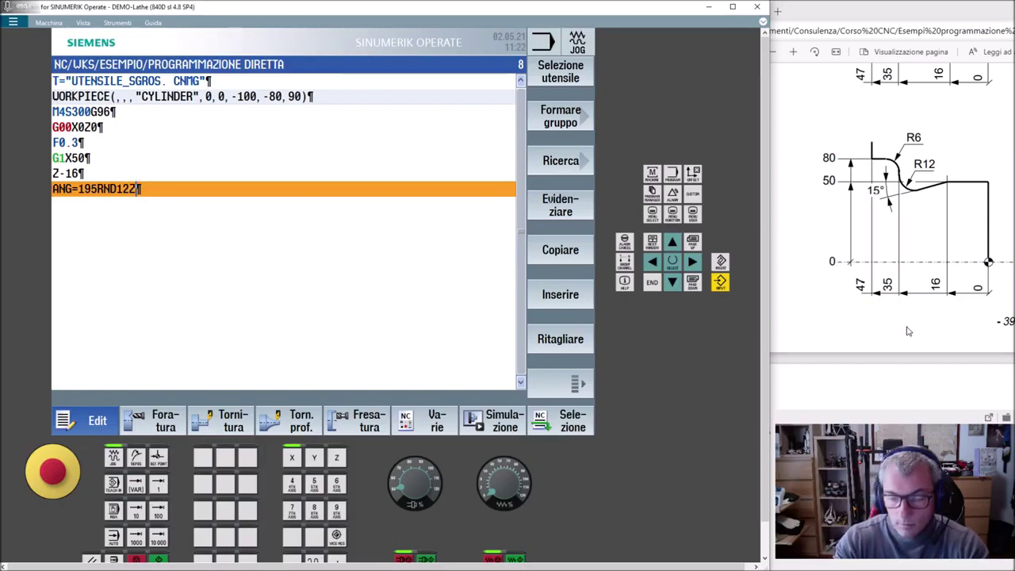
pyautogui.write('-35')
pyautogui.press('Return')
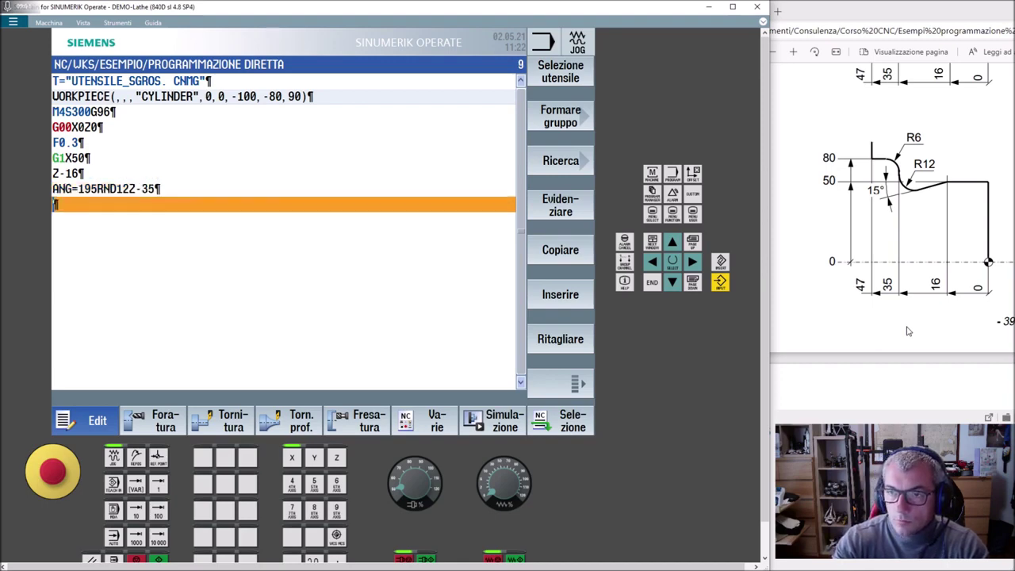
# Add X80 RND=6 (fixing RND=12), Z-47, G0 Z200 X200 and M30.
pyautogui.write('X80')
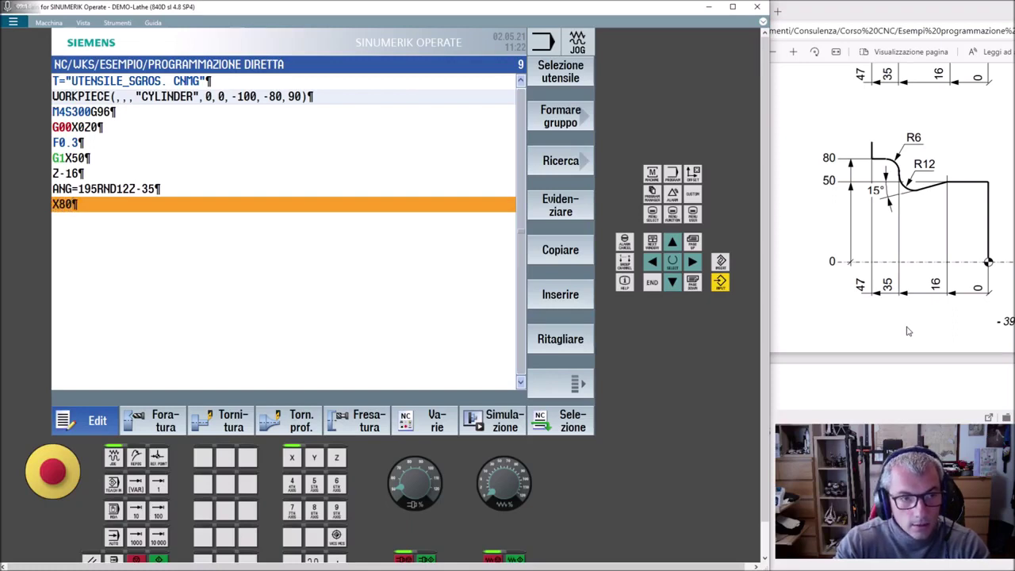
pyautogui.write('RND=')
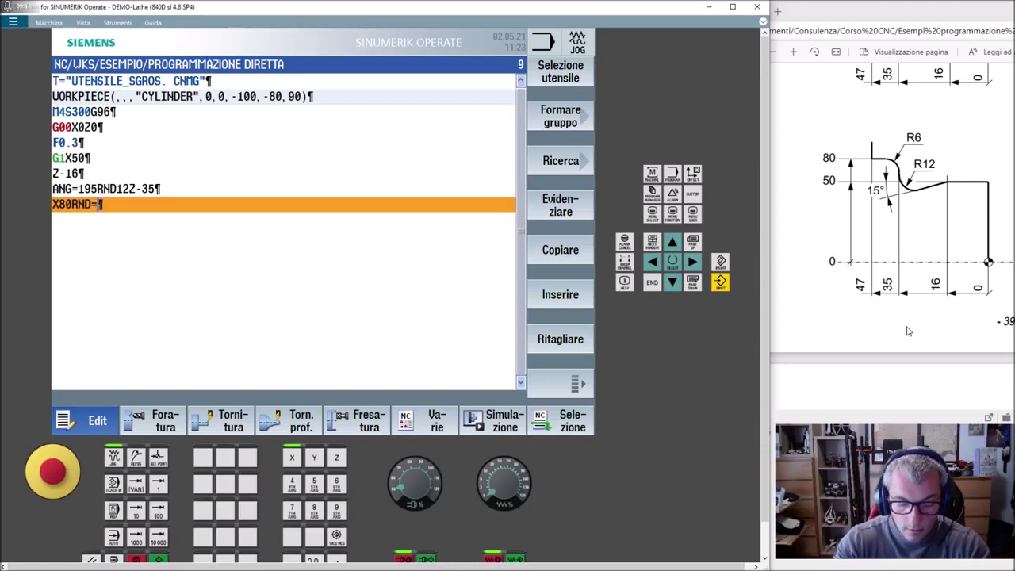
pyautogui.write('6')
pyautogui.press('Up')
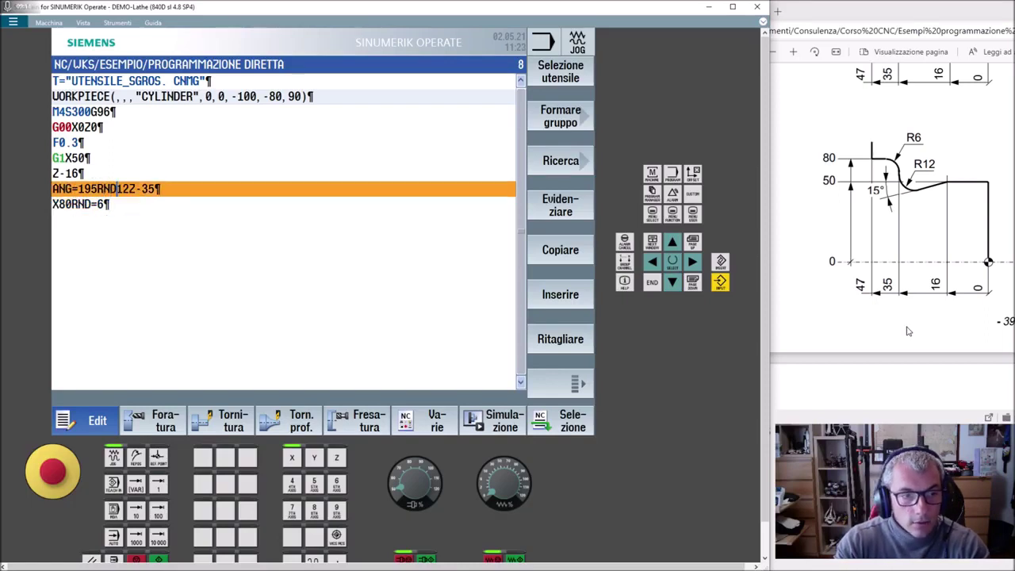
pyautogui.write('=')
pyautogui.press('Down')
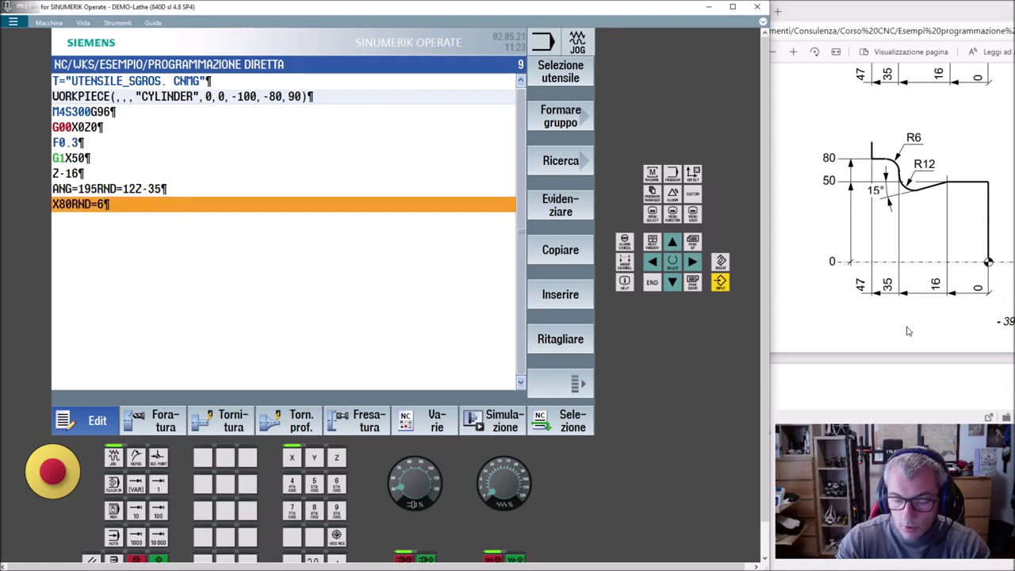
pyautogui.press('Return')
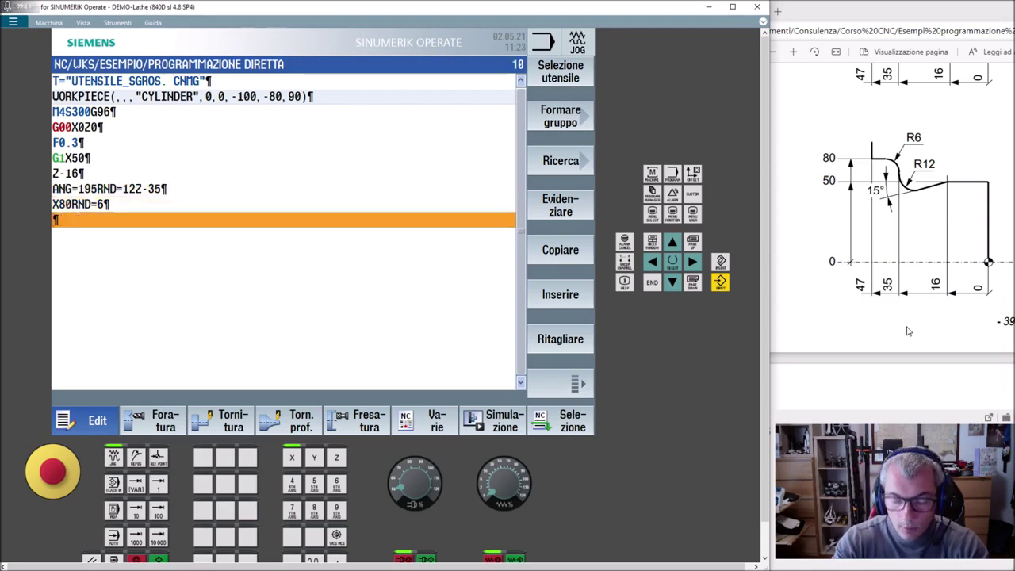
pyautogui.write('Z-47')
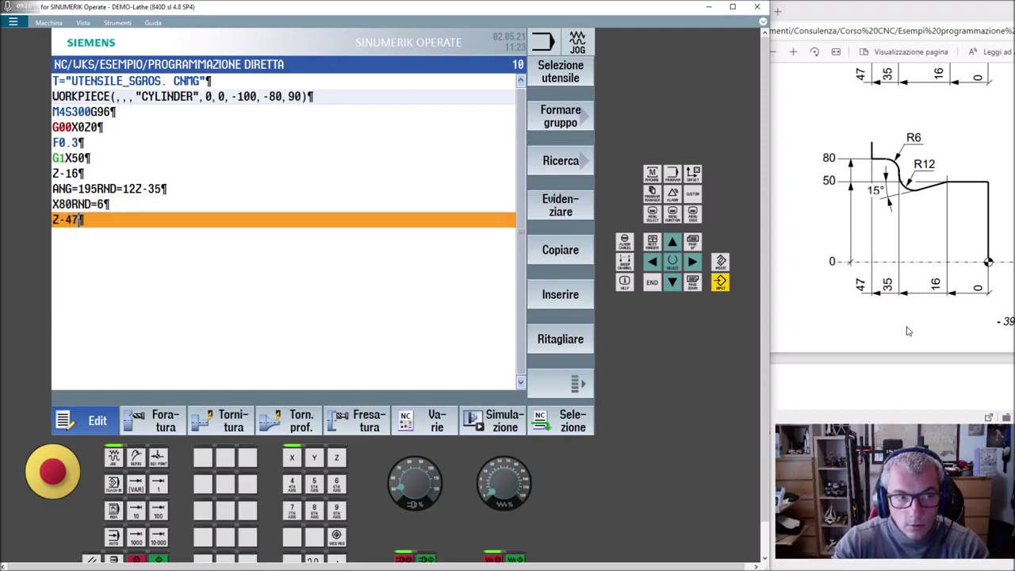
pyautogui.press('Return')
pyautogui.write('G0Z200X200')
pyautogui.press('Return')
pyautogui.write('M')
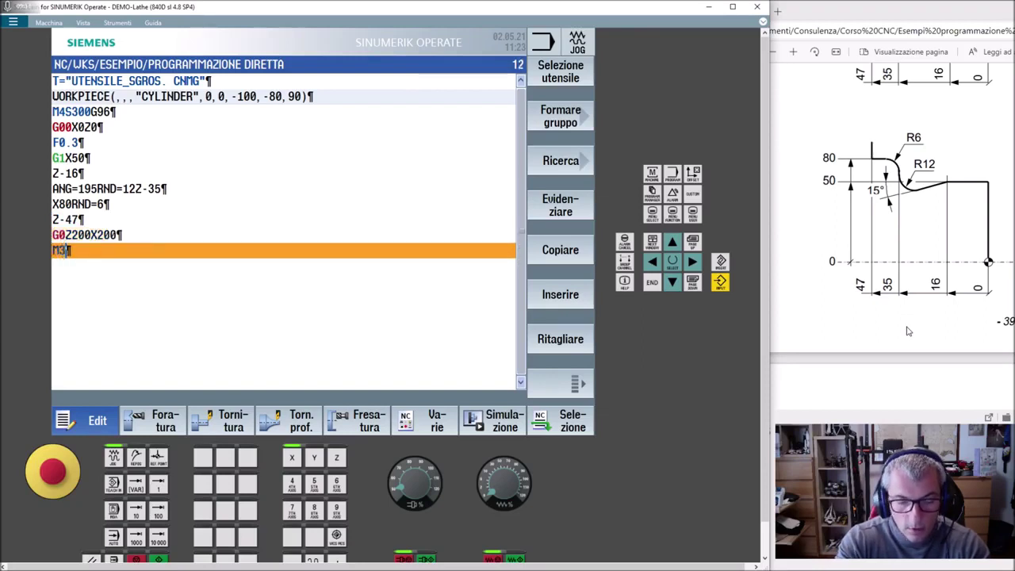
pyautogui.write('30')
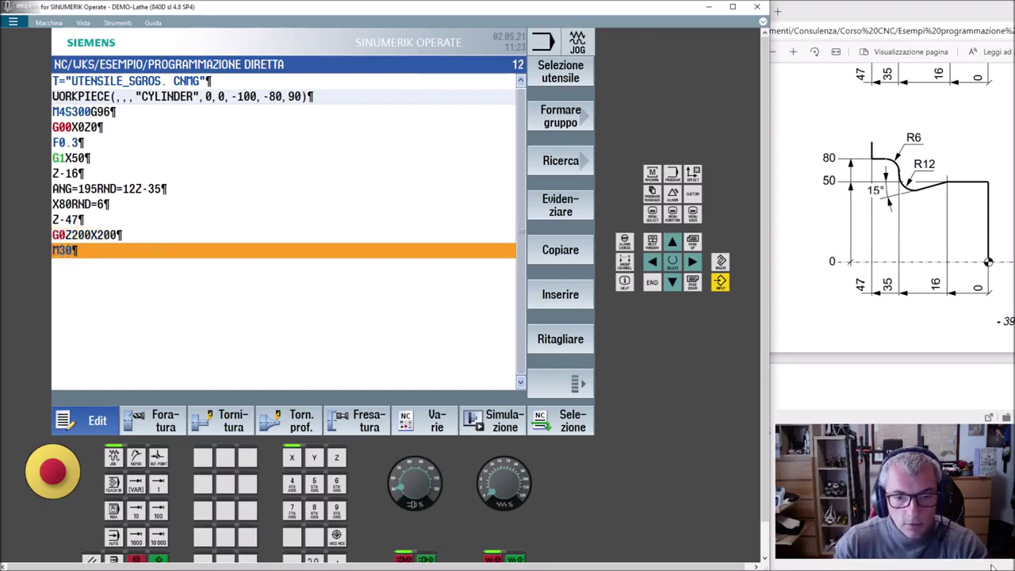
# Simulate the R6/R12 profile program and return to the editor showing 13.56 total time.
pyautogui.click(501, 426)
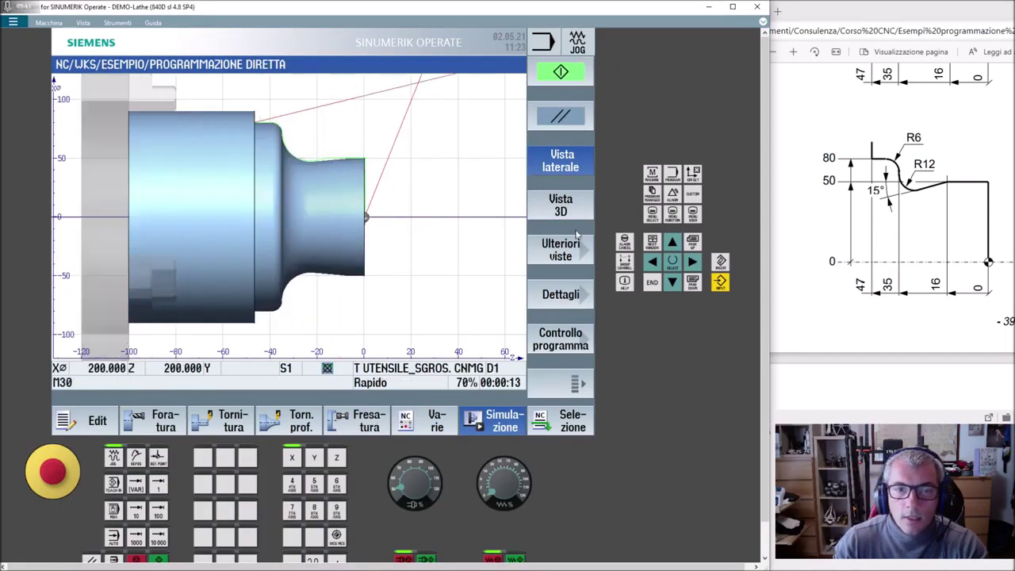
pyautogui.click(95, 422)
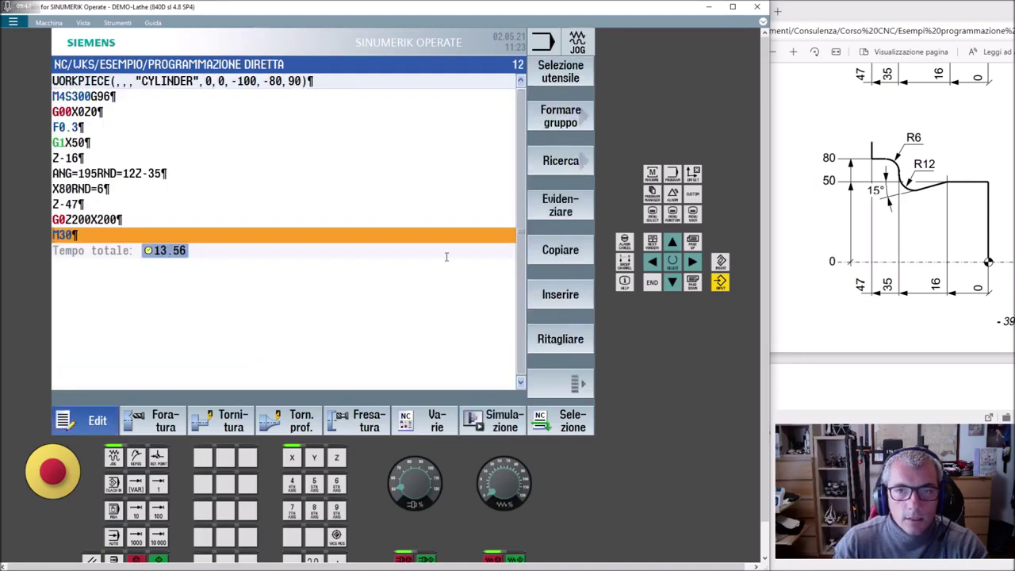
# Change roughing tool UTENSILE_SGROS CNMG insert angle from 80° to 30°, then list ESEMPIO's programs.
pyautogui.click(539, 89)
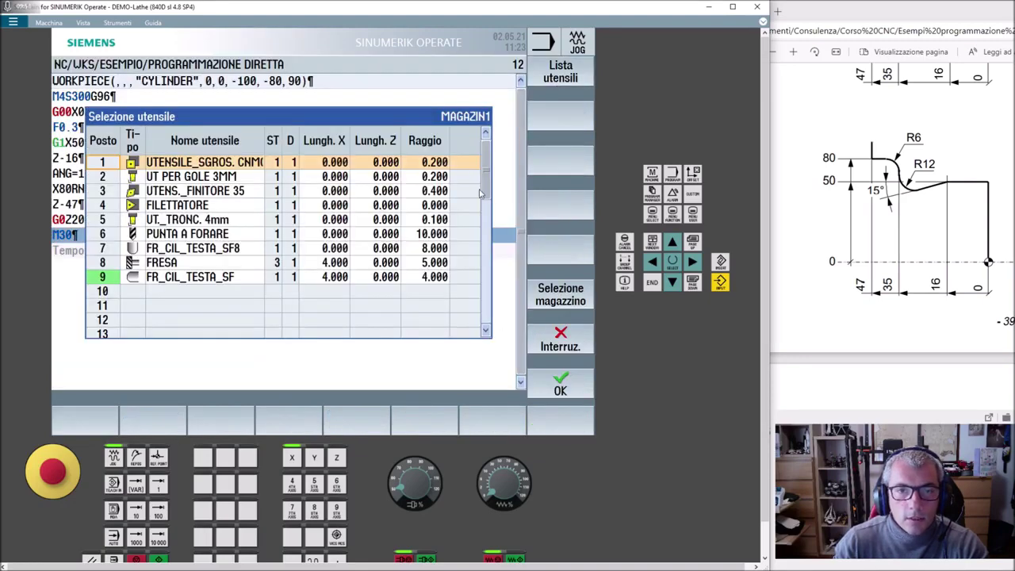
pyautogui.click(562, 304)
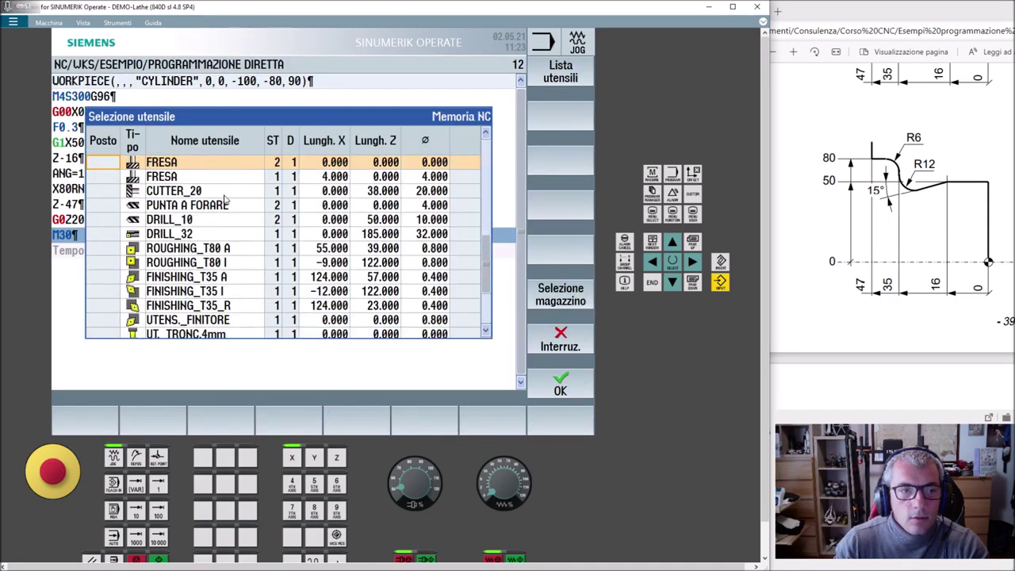
pyautogui.scroll(1, 349, 186)
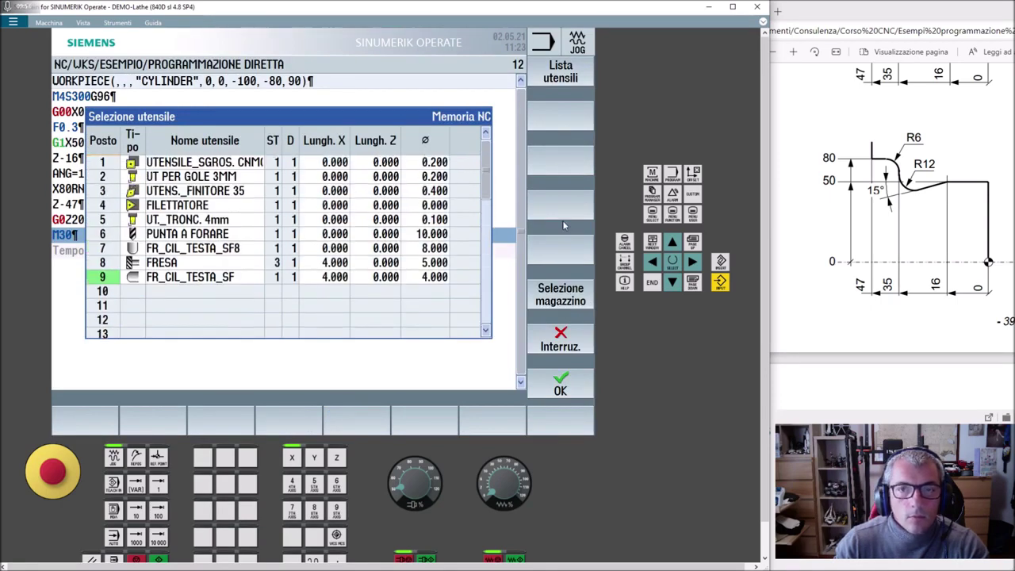
pyautogui.click(555, 85)
pyautogui.scroll(1, 202, 184)
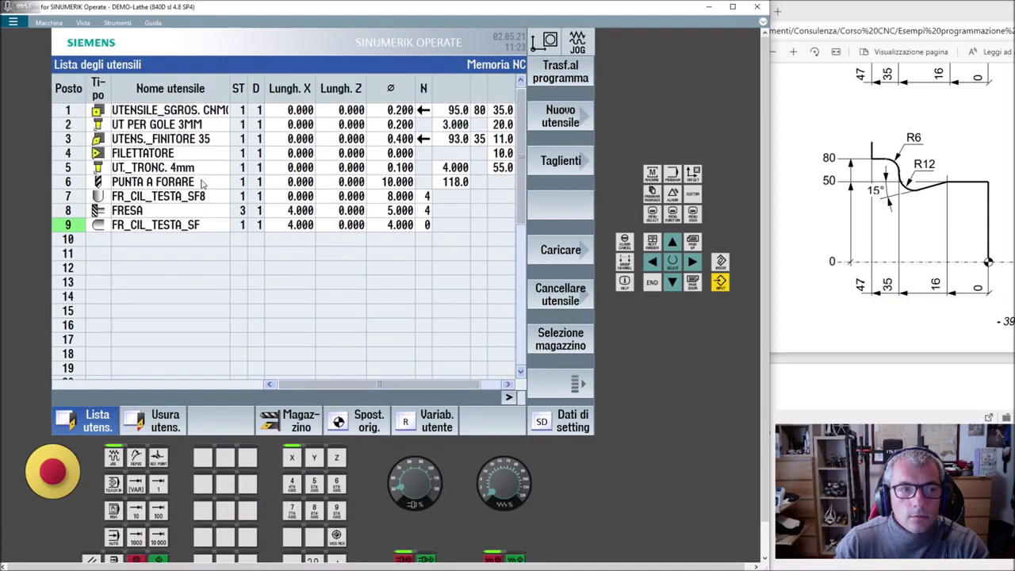
pyautogui.click(447, 112)
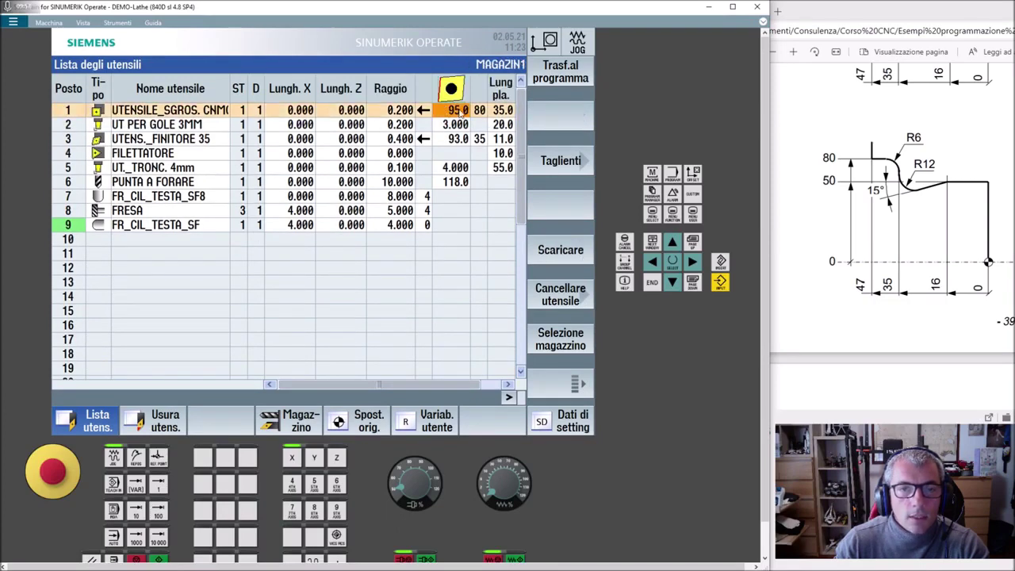
pyautogui.click(479, 111)
pyautogui.write('30')
pyautogui.click(503, 124)
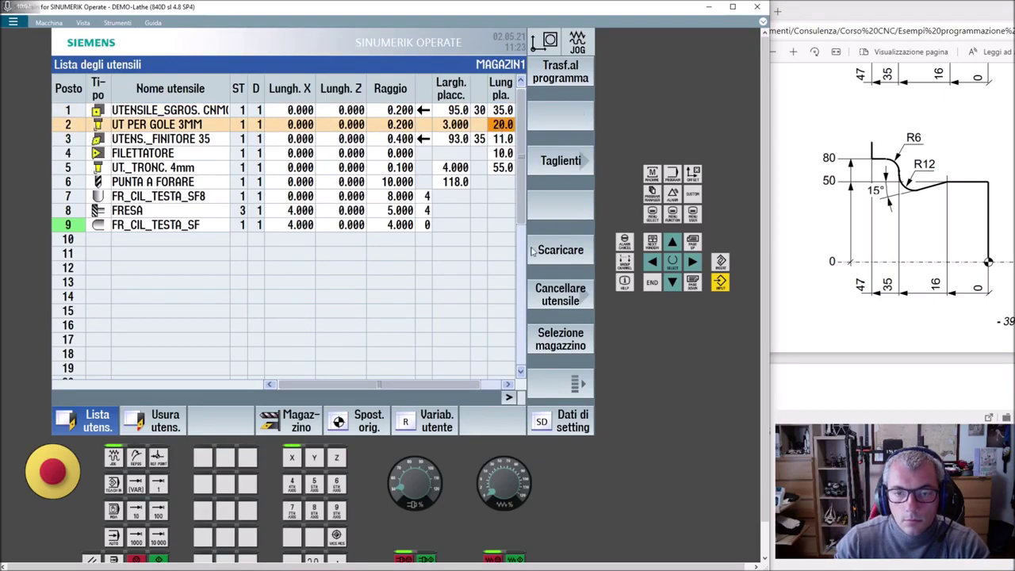
pyautogui.click(572, 391)
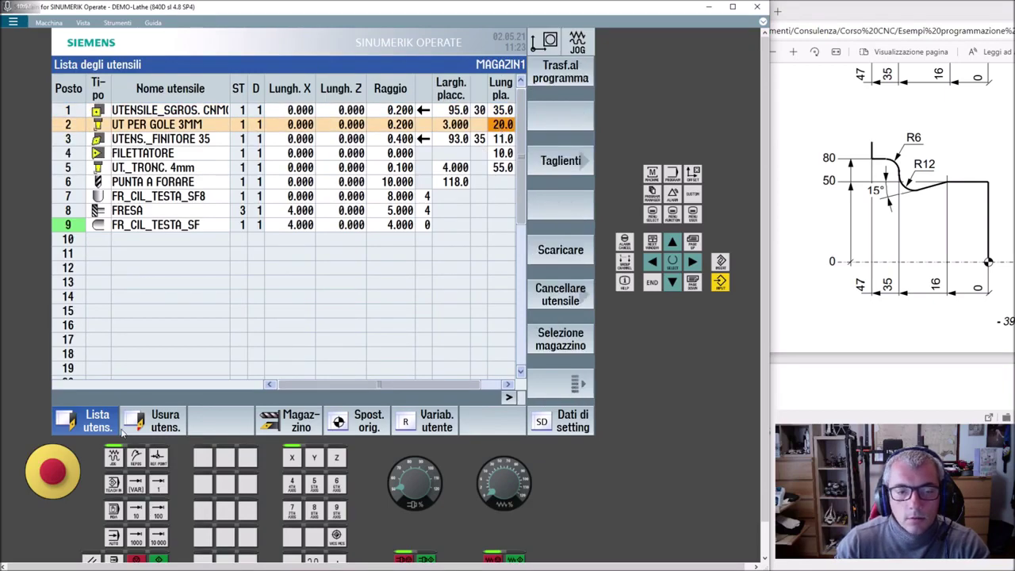
# Open PROGRAMMAZIONE DIRETTA and run its side-view simulation with the 30° roughing insert.
pyautogui.click(646, 196)
pyautogui.doubleClick(126, 193)
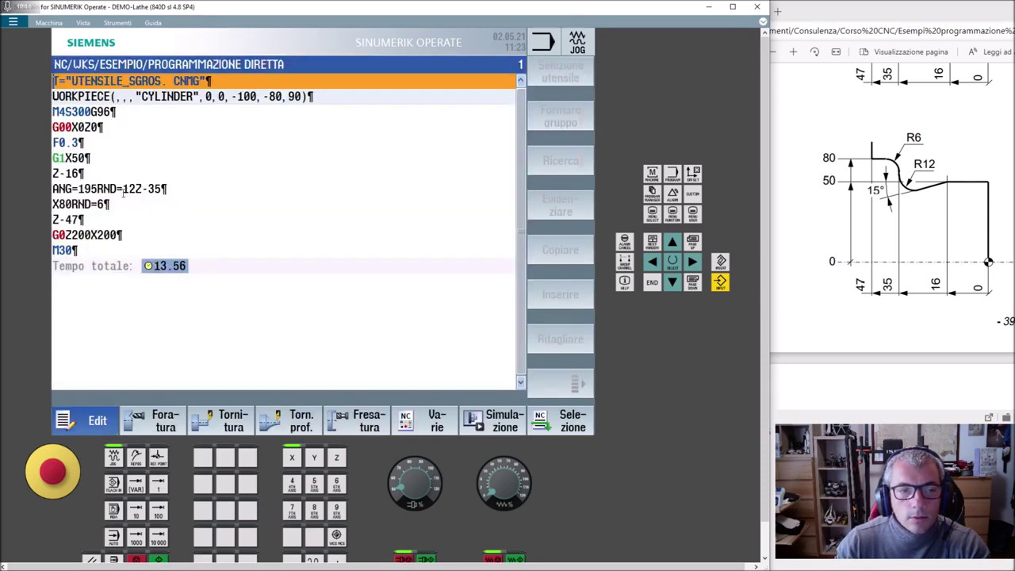
pyautogui.click(489, 422)
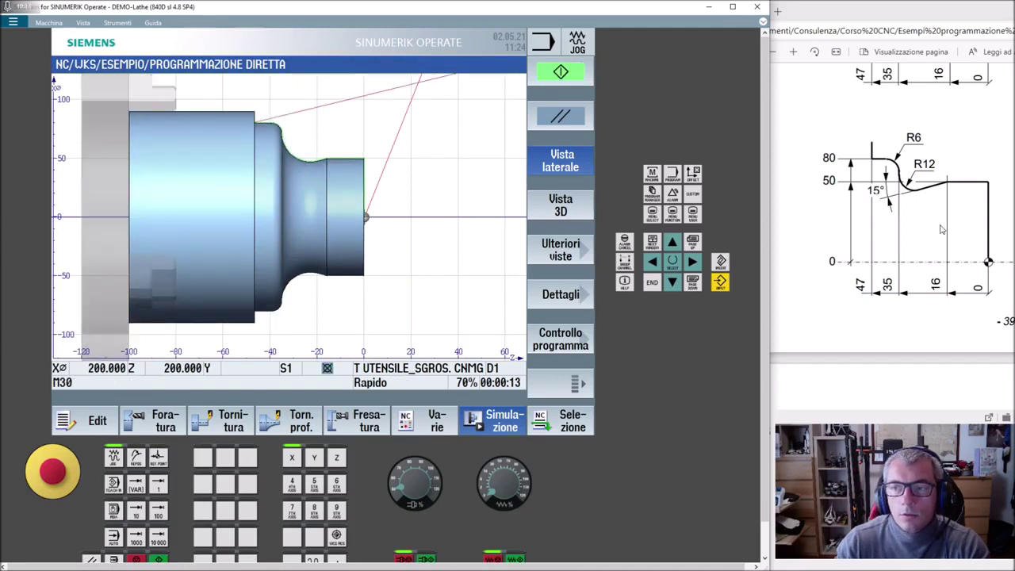
pyautogui.scroll(-5, 935, 231)
pyautogui.scroll(-2, 935, 230)
pyautogui.scroll(-2, 935, 231)
pyautogui.scroll(-1, 935, 231)
pyautogui.scroll(3, 933, 230)
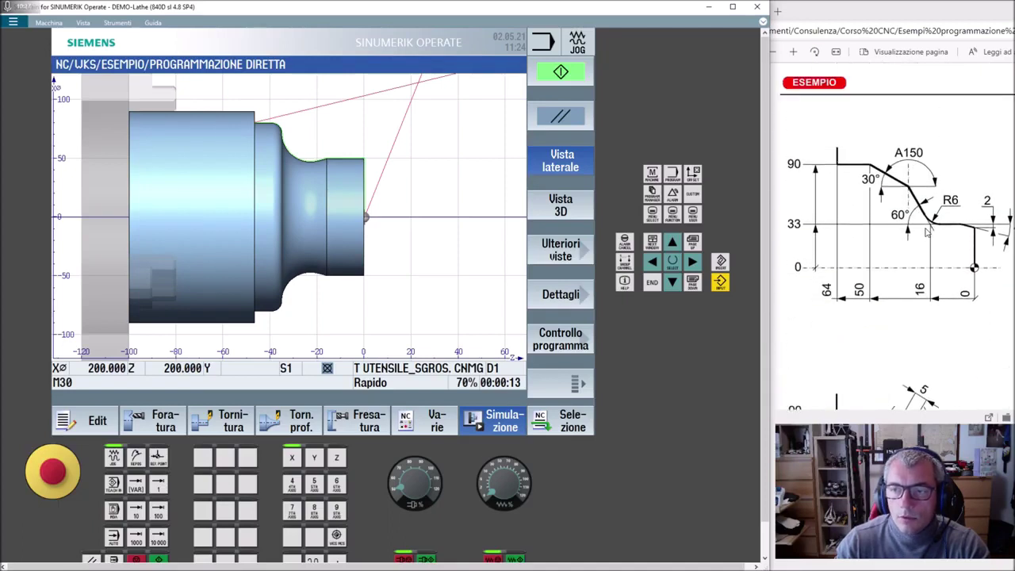
pyautogui.scroll(-3, 943, 245)
pyautogui.scroll(3, 943, 246)
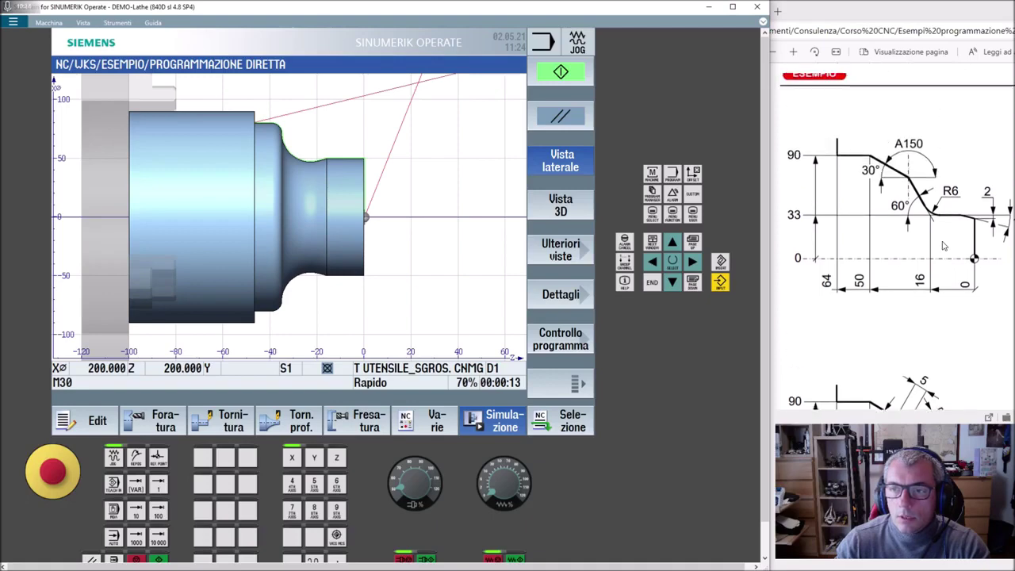
pyautogui.scroll(-3, 944, 246)
pyautogui.scroll(-3, 944, 247)
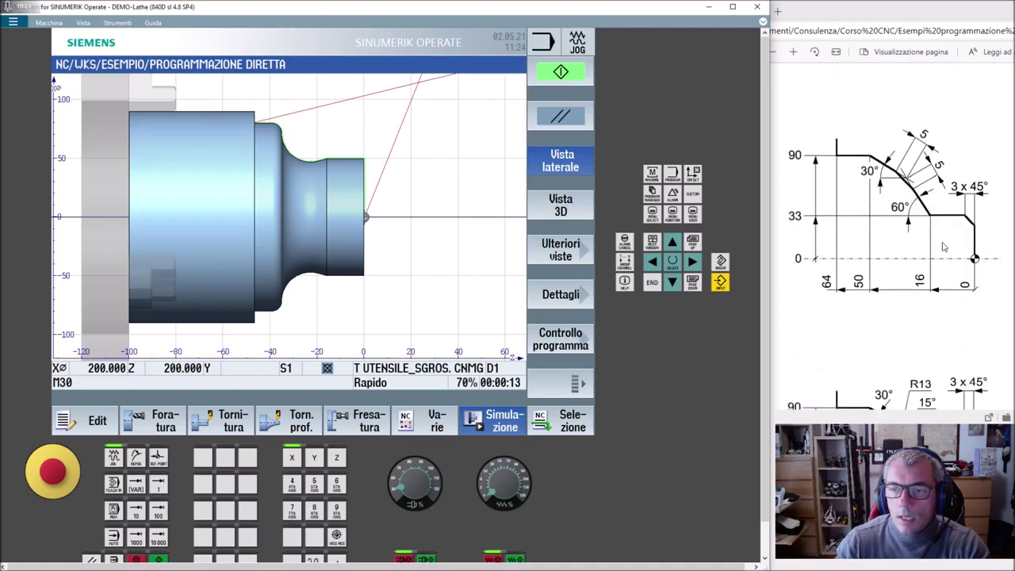
# Delete the old contour lines Z-16 through M30, leaving the program ending at G1X.
pyautogui.click(113, 425)
pyautogui.click(64, 157)
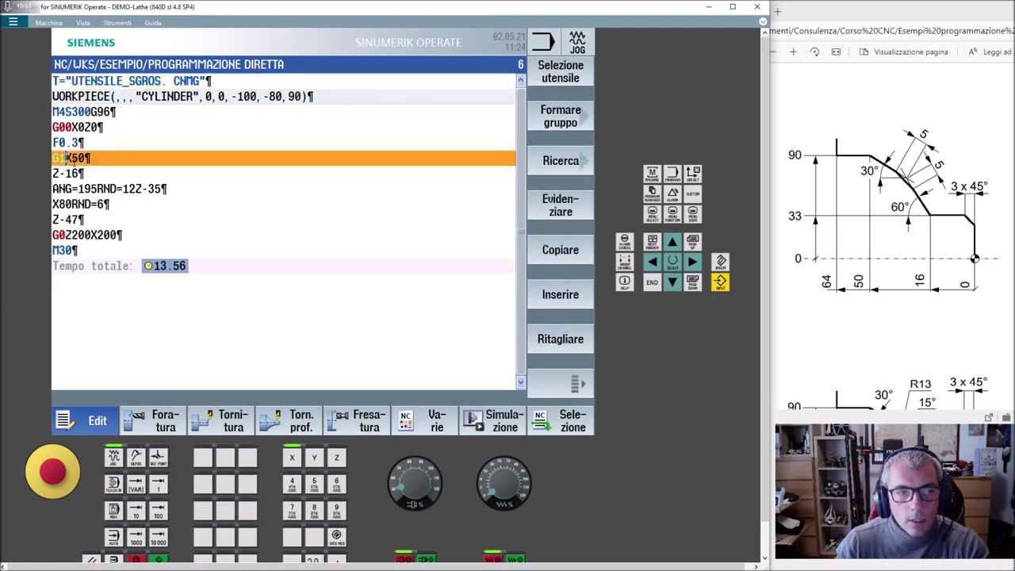
pyautogui.click(67, 173)
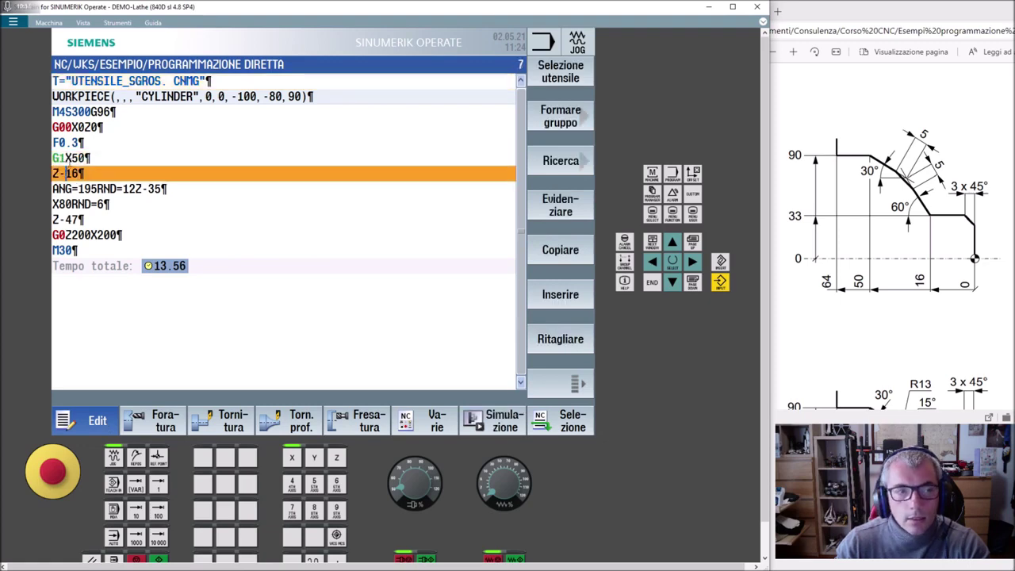
pyautogui.click(70, 157)
pyautogui.click(70, 173)
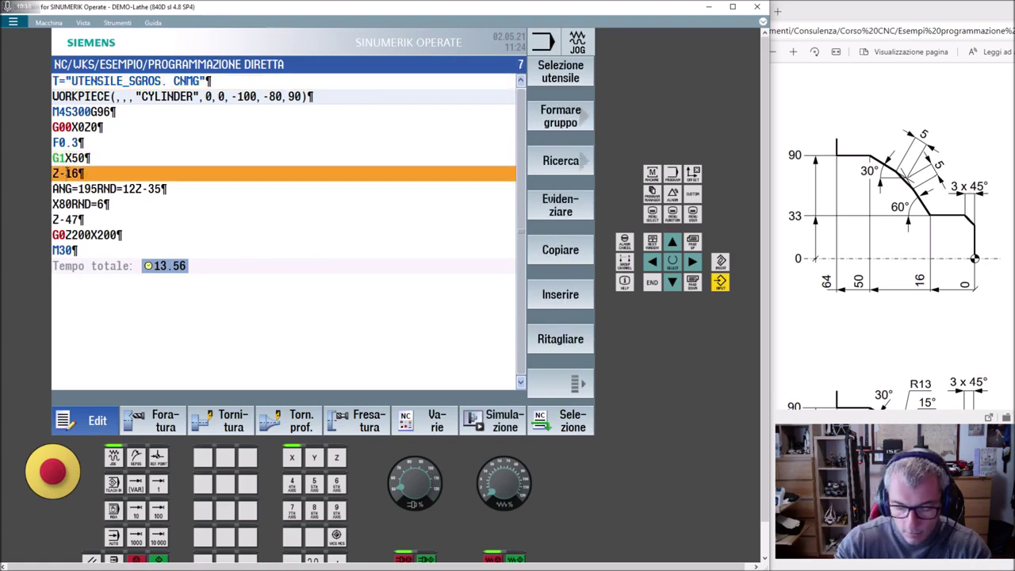
pyautogui.keyDown('shift'); pyautogui.click(68, 220); pyautogui.keyUp('shift')
pyautogui.keyDown('shift'); pyautogui.click(68, 250); pyautogui.keyUp('shift')
pyautogui.press('Delete')
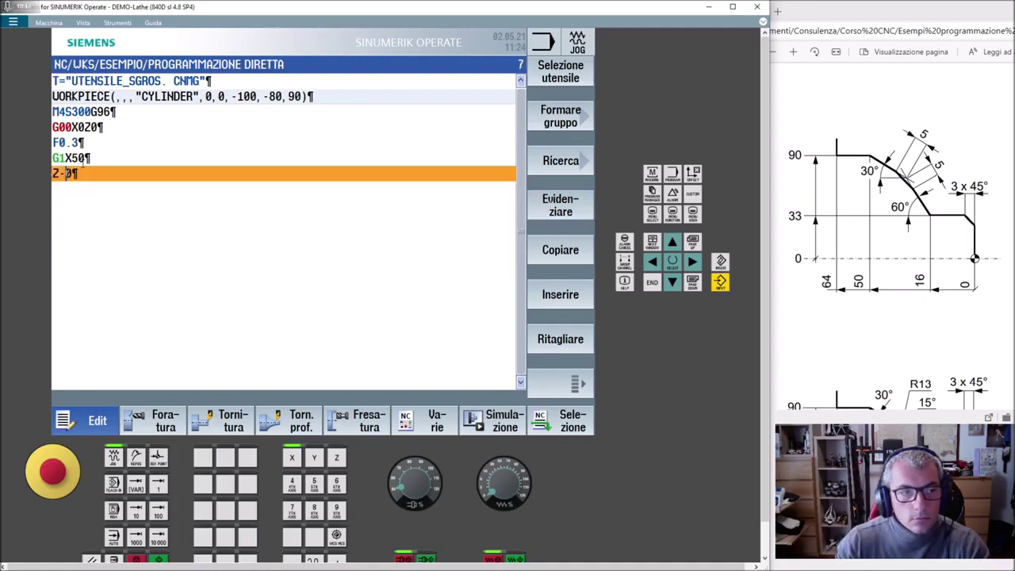
pyautogui.press('BackSpace')
pyautogui.press('BackSpace')
pyautogui.press('BackSpace')
pyautogui.press('BackSpace')
pyautogui.press('BackSpace')
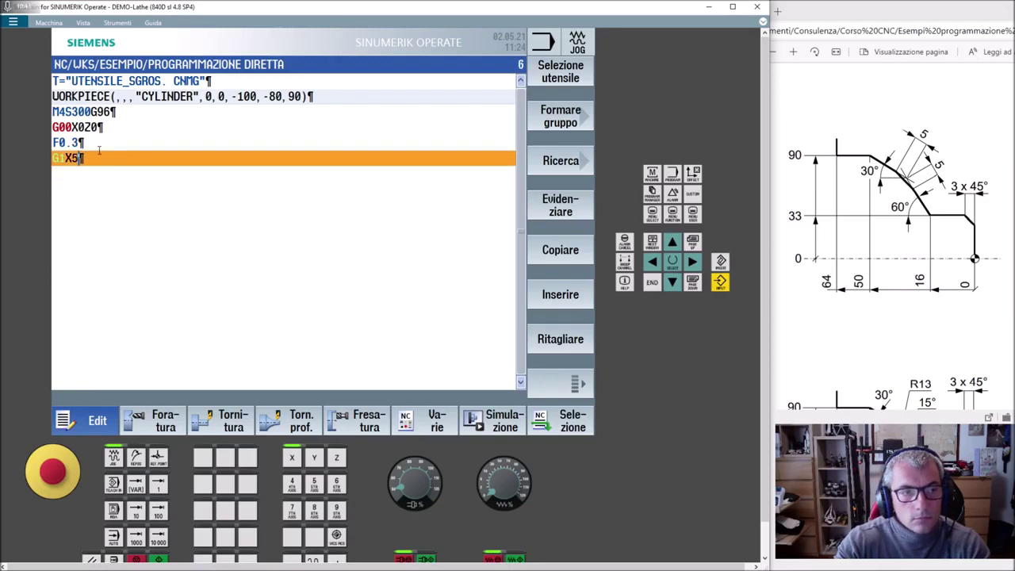
pyautogui.press('BackSpace')
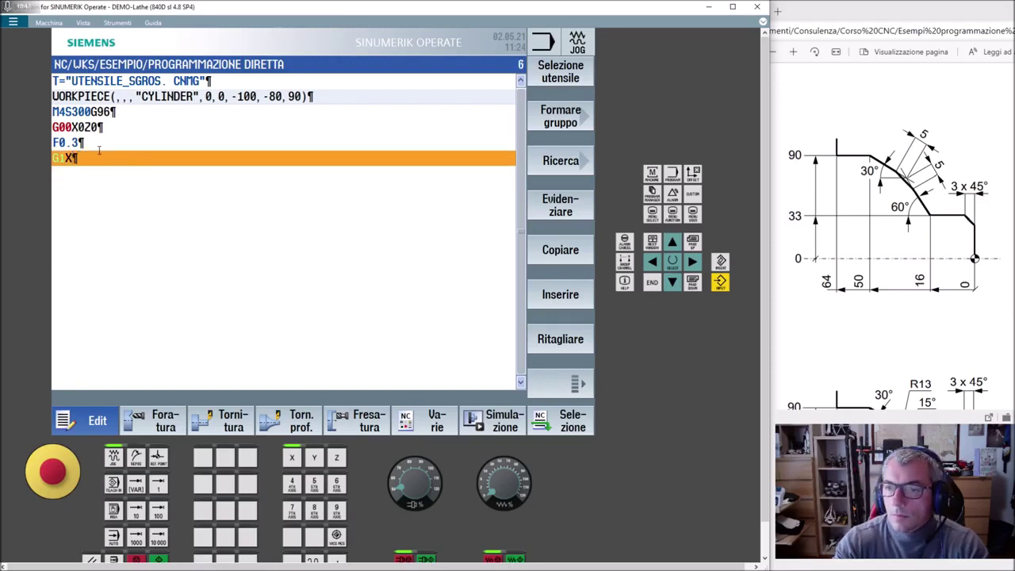
# Enter the contour lines X33 CHR=3, Z-16 and ANG=120 CHR=5.
pyautogui.write('33')
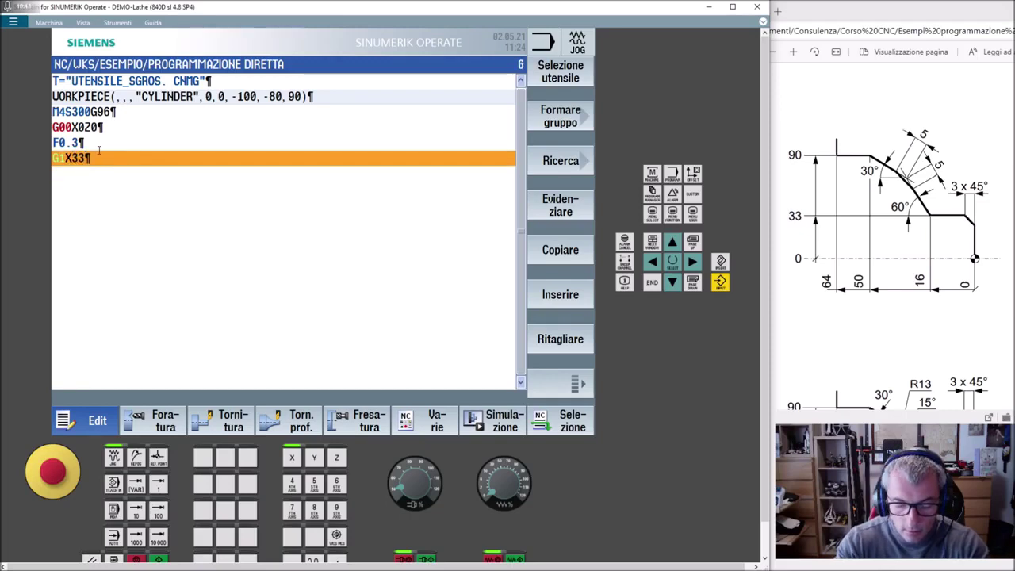
pyautogui.write('CHR=3')
pyautogui.press('Return')
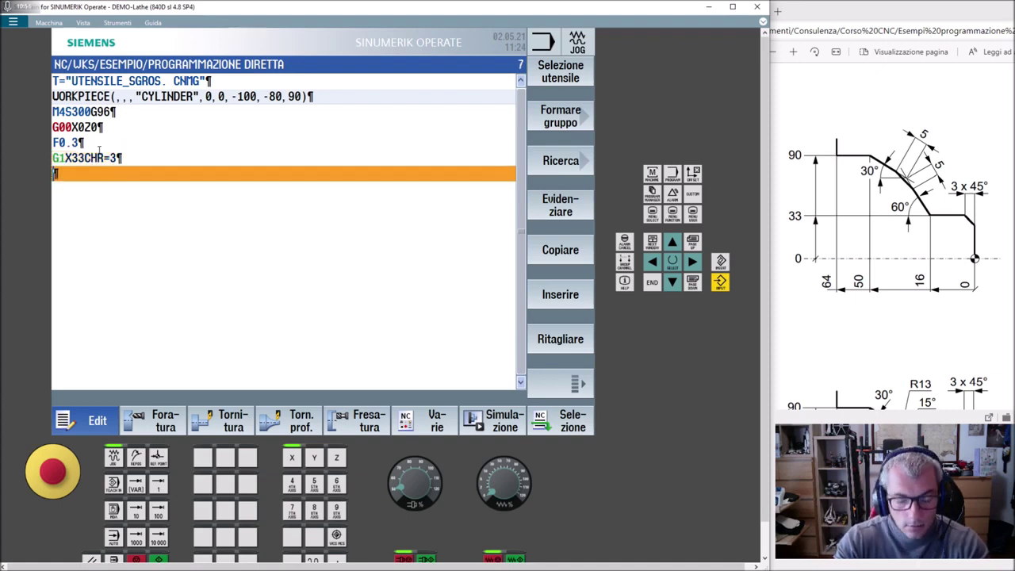
pyautogui.write('Z-16')
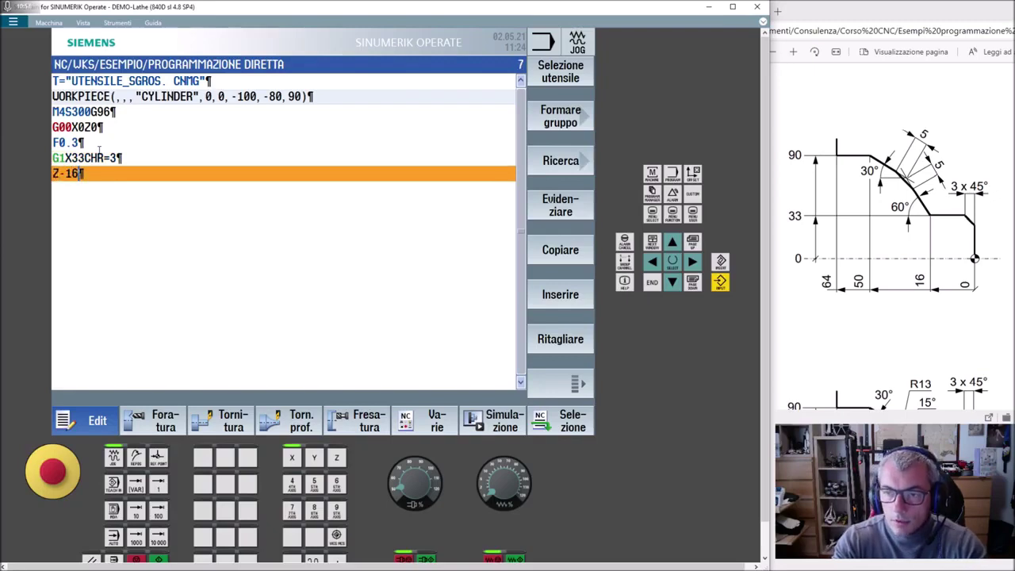
pyautogui.press('Return')
pyautogui.write('ANG=')
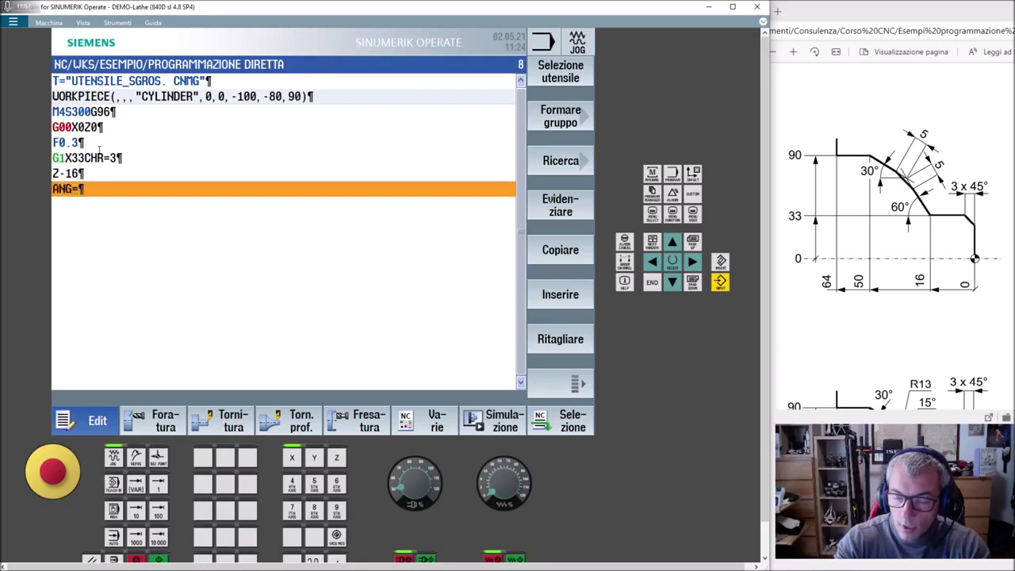
pyautogui.write('120')
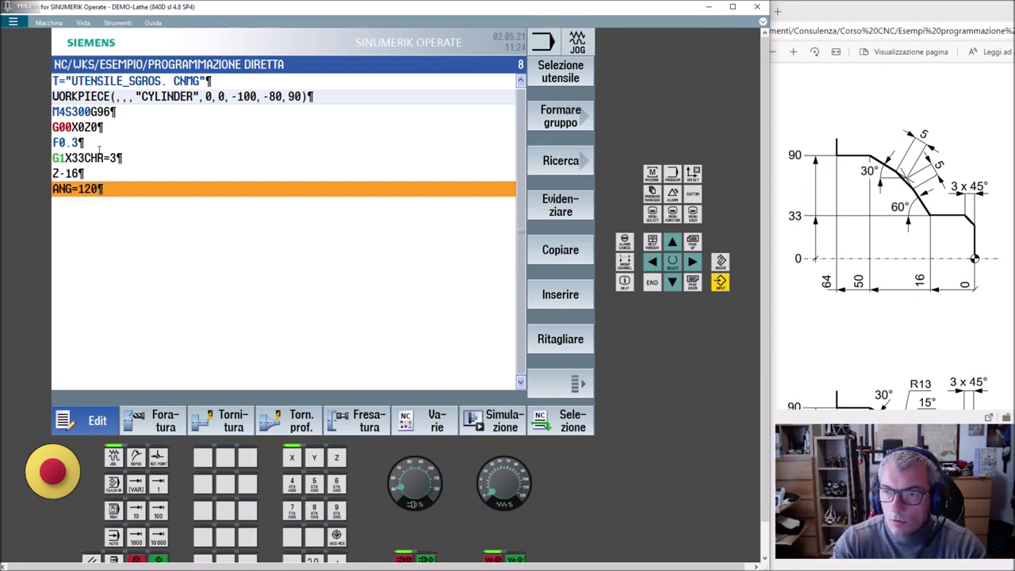
pyautogui.write('CH')
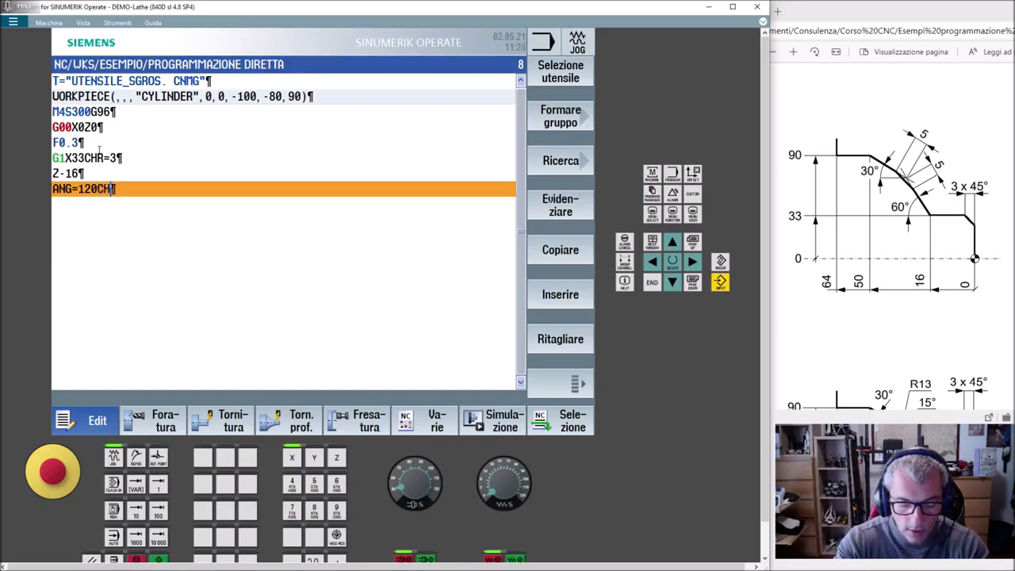
pyautogui.write('R=5')
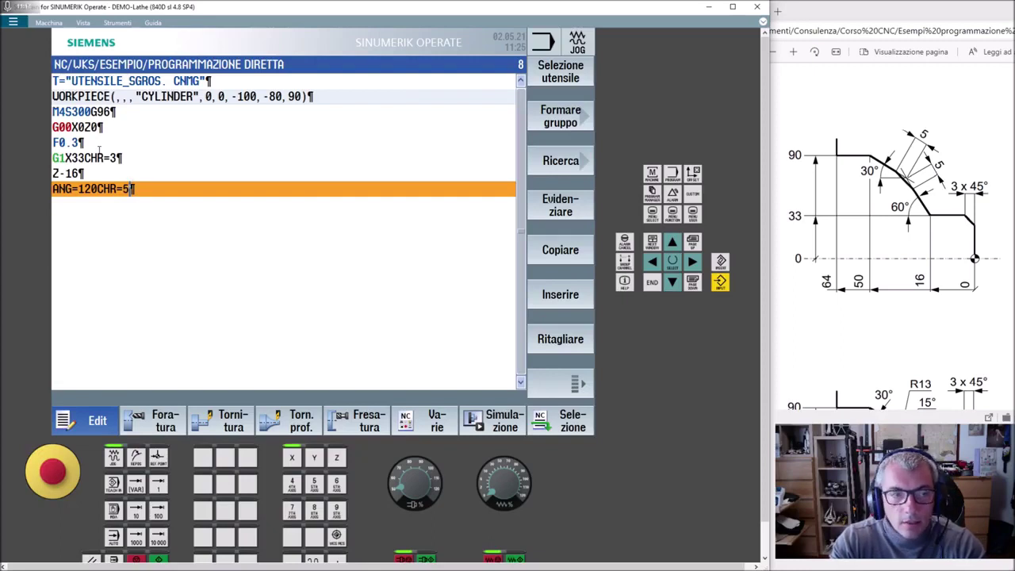
pyautogui.press('Return')
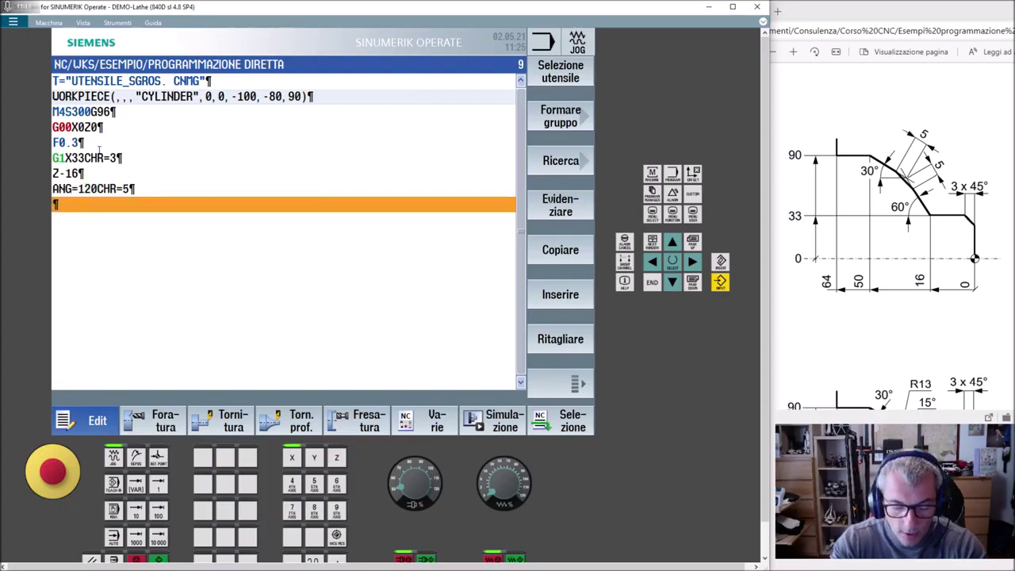
# Add X90 Z-50 ANG=150, Z-64, G0 Z200 X200 and M30.
pyautogui.write('X90')
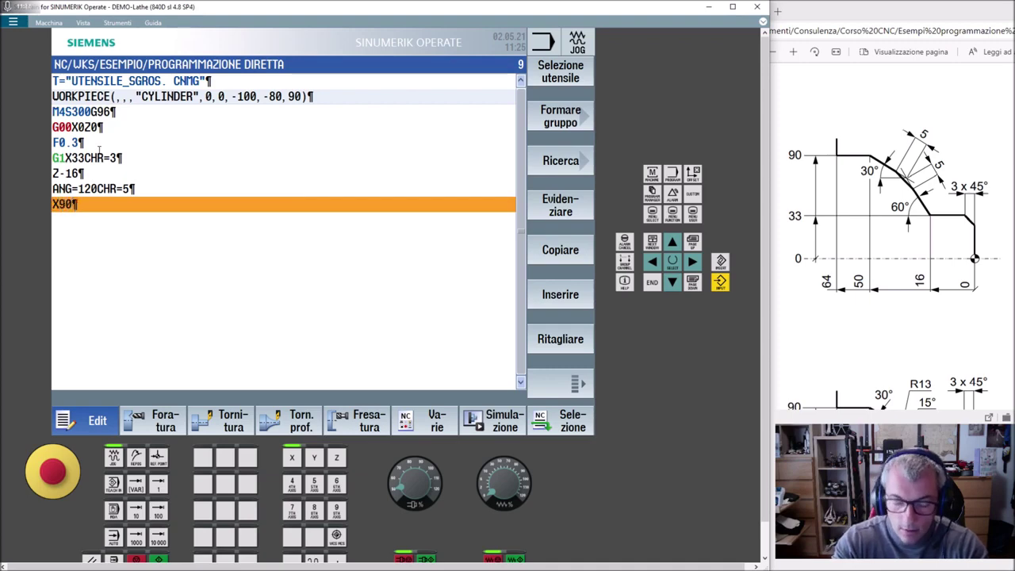
pyautogui.write('Z')
pyautogui.write('-50')
pyautogui.write('AN')
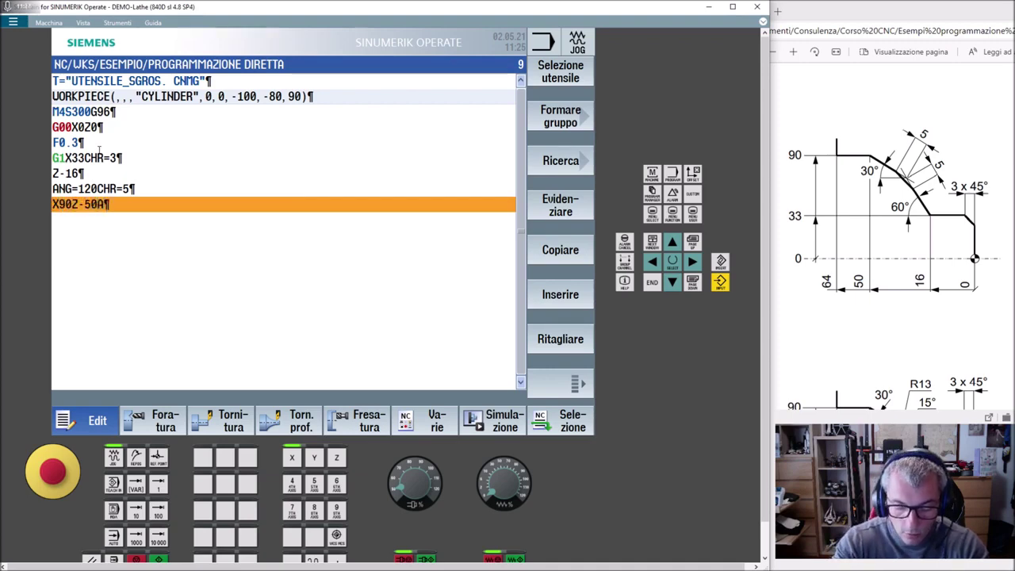
pyautogui.write('G=')
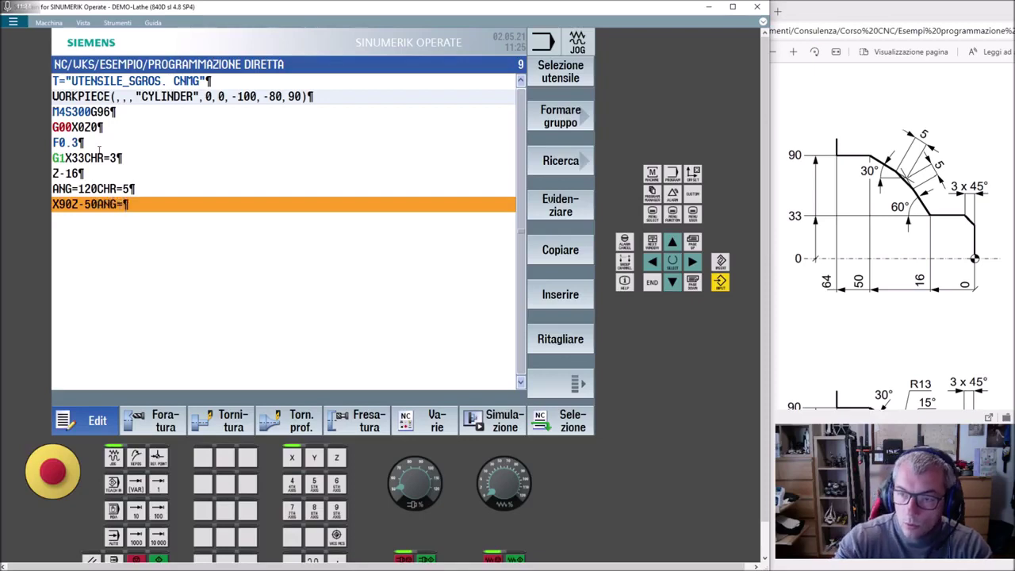
pyautogui.write('150')
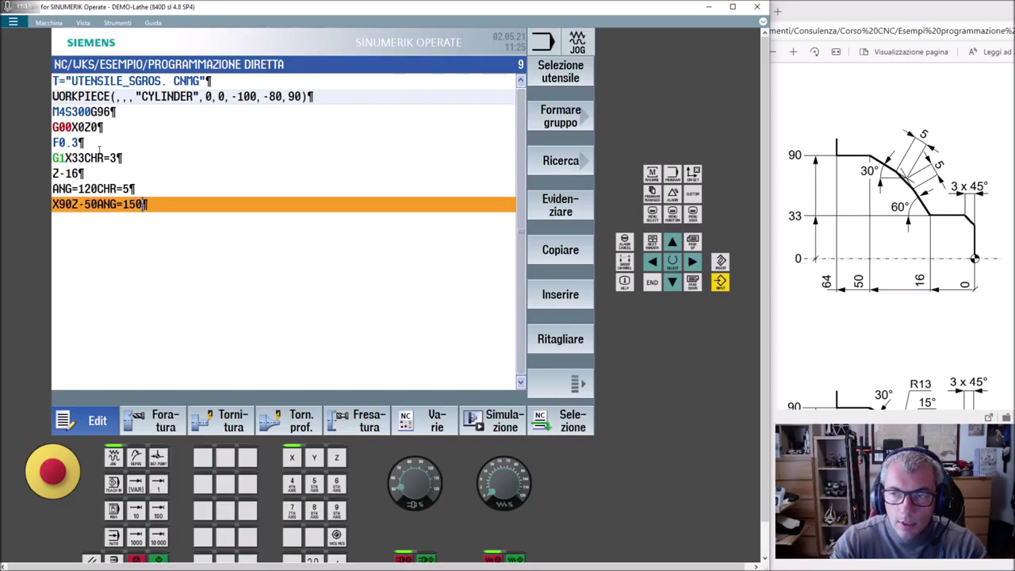
pyautogui.press('Return')
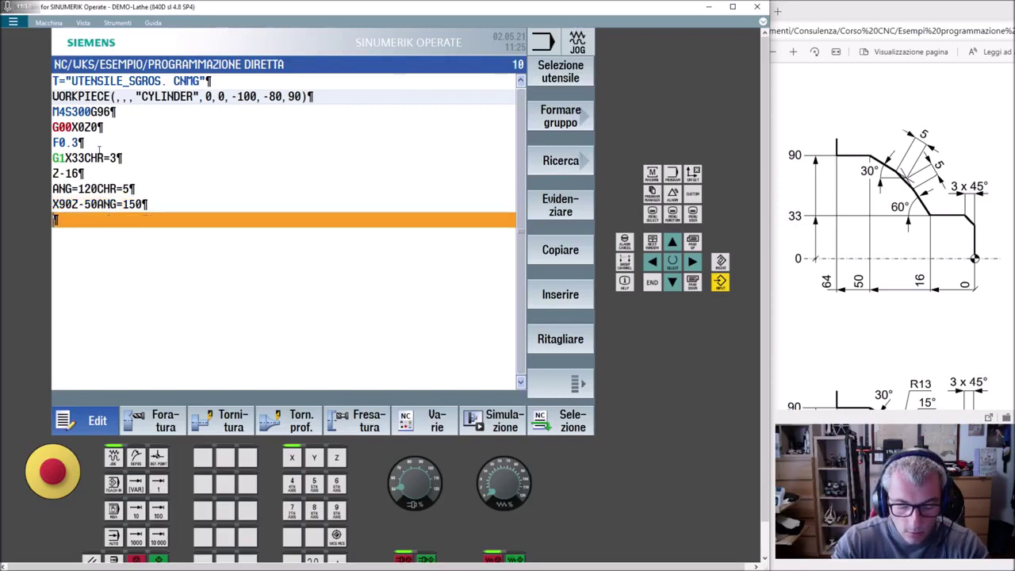
pyautogui.write('Z-64')
pyautogui.press('Return')
pyautogui.write('G02')
pyautogui.write('200X200')
pyautogui.press('Return')
pyautogui.write('M30¶')
pyautogui.press('Return')
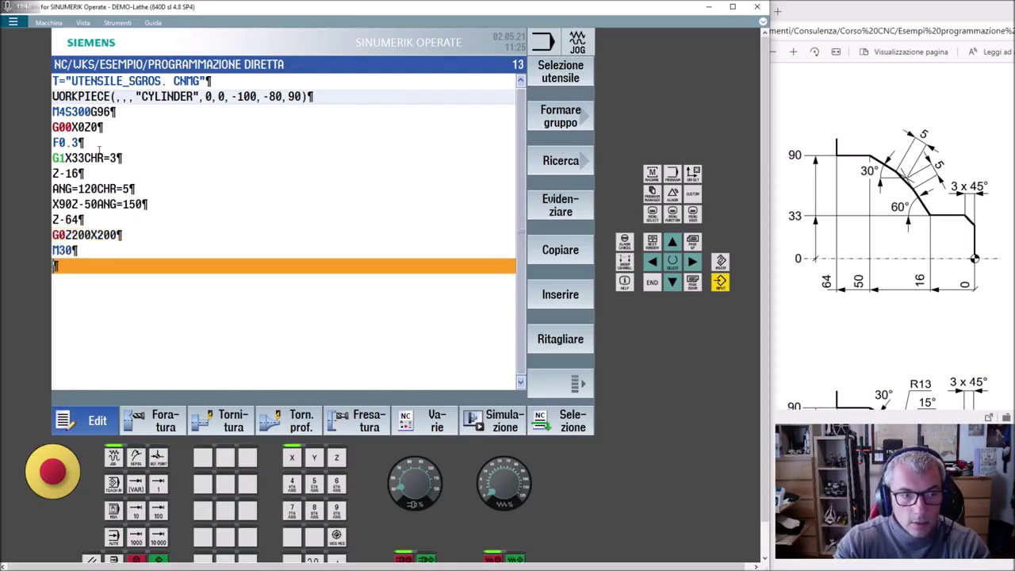
# Simulate the chamfered contour in side view, then display the result in 3D.
pyautogui.click(489, 424)
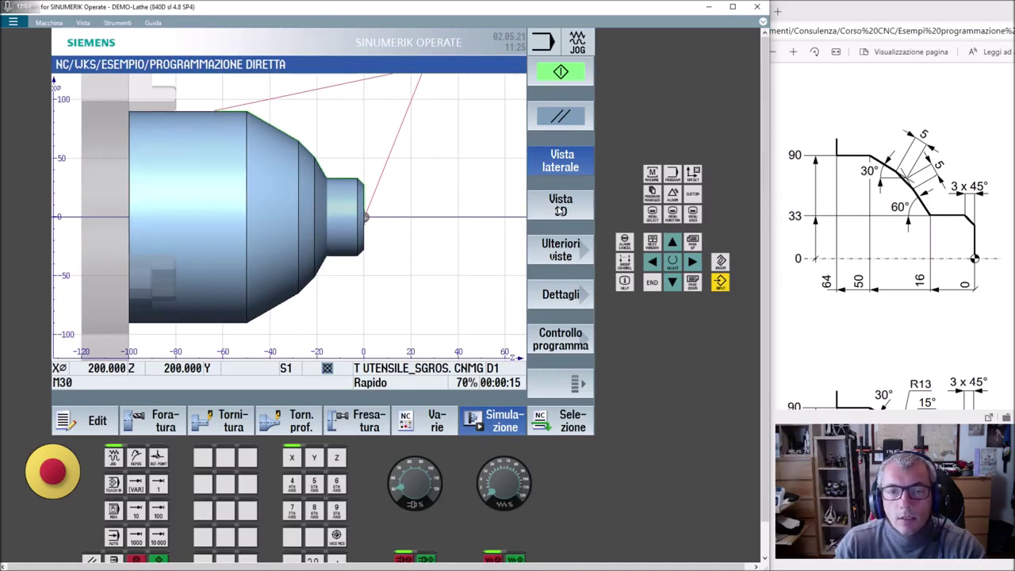
pyautogui.click(559, 208)
# Zoom in and orbit the finished turned part into a 3D perspective view.
pyautogui.scroll(2, 277, 211)
pyautogui.scroll(2, 277, 211)
pyautogui.moveTo(465, 198)
pyautogui.mouseDown()
pyautogui.moveTo(419, 217)
pyautogui.moveTo(453, 195)
pyautogui.moveTo(495, 205)
pyautogui.mouseUp()
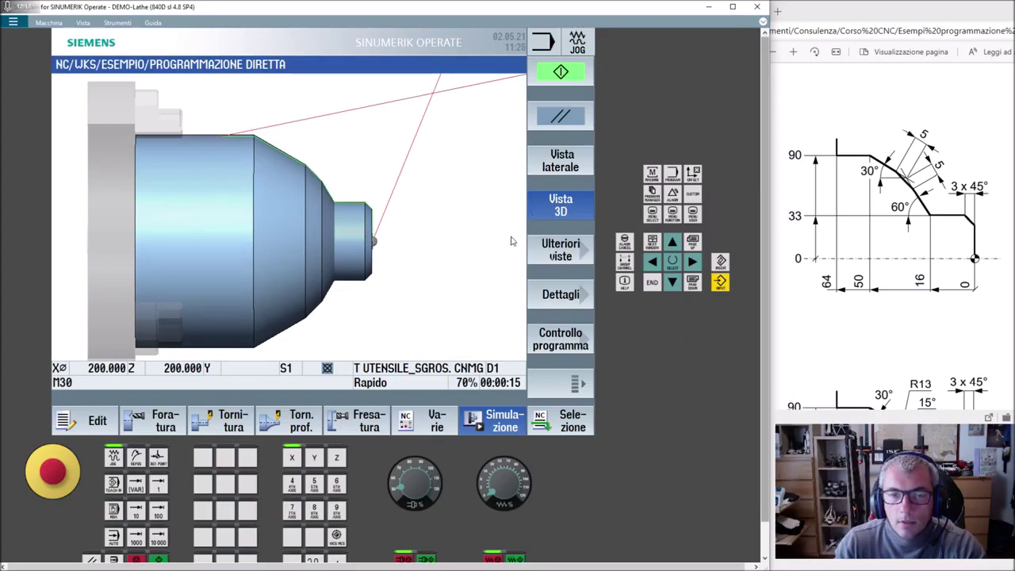
pyautogui.moveTo(461, 233); pyautogui.dragTo(446, 236)
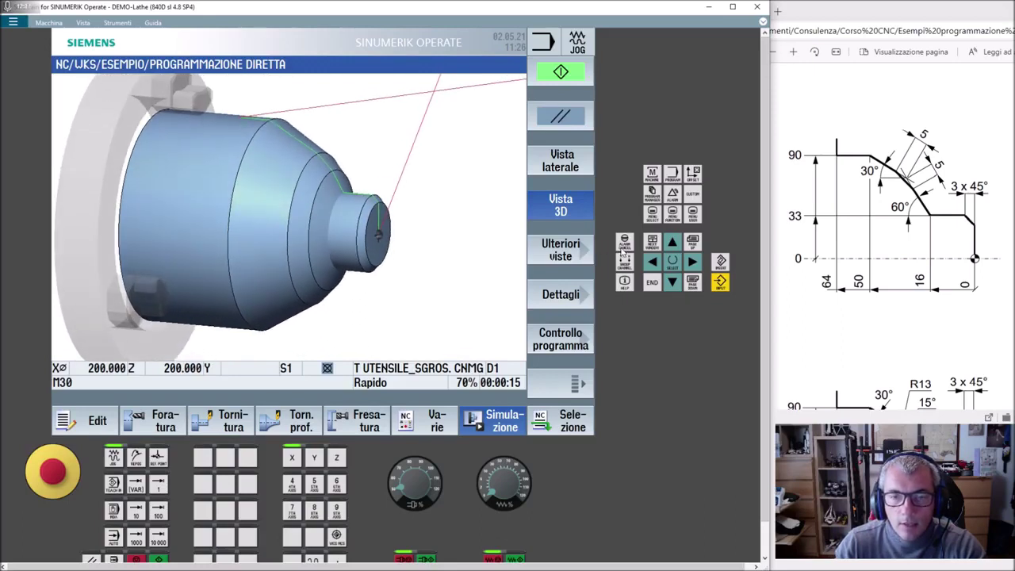